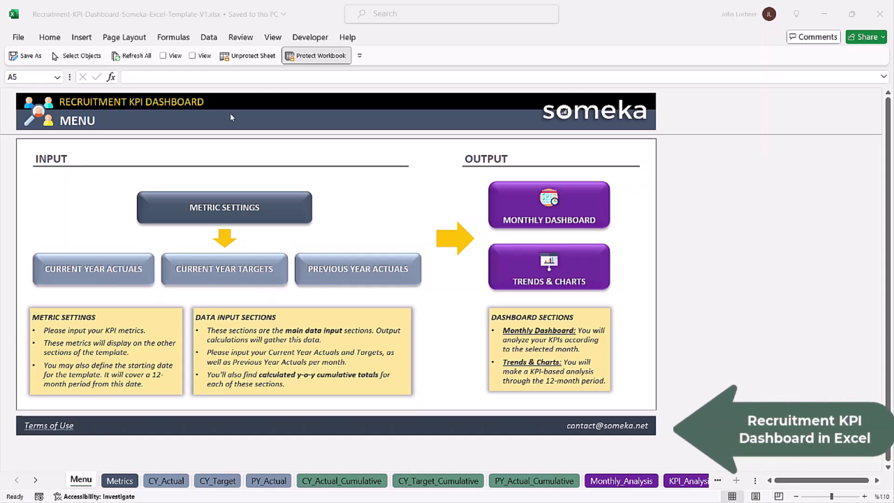
# Preview the KPI Metrics, Current Year Actuals, Current Year Targets and Previous Year Actuals sheets from the menu.
pyautogui.click(217, 206)
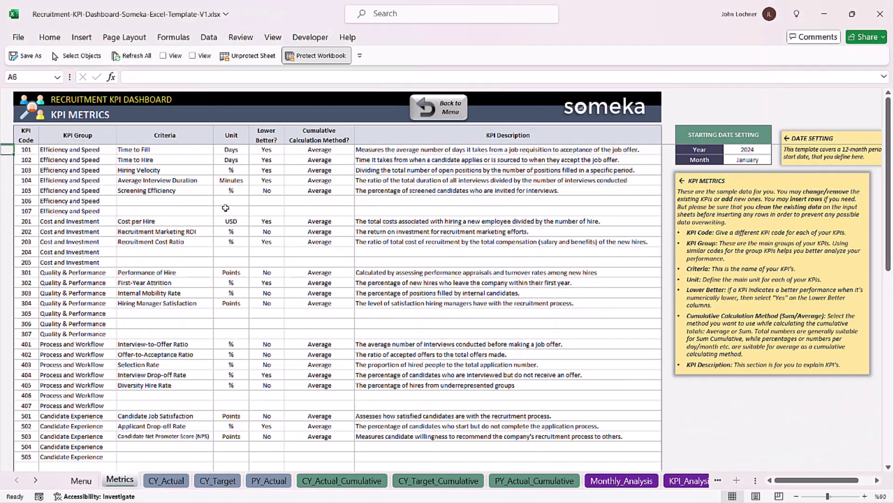
pyautogui.click(428, 109)
pyautogui.click(168, 262)
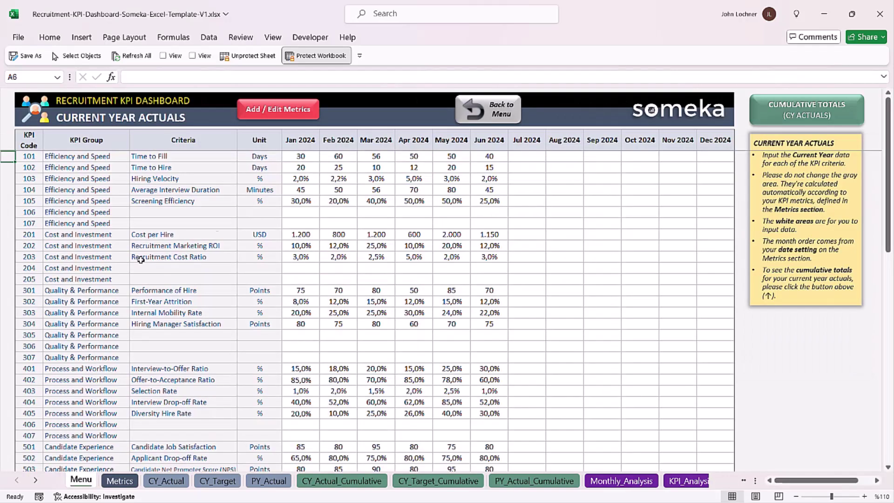
pyautogui.click(493, 111)
pyautogui.click(231, 268)
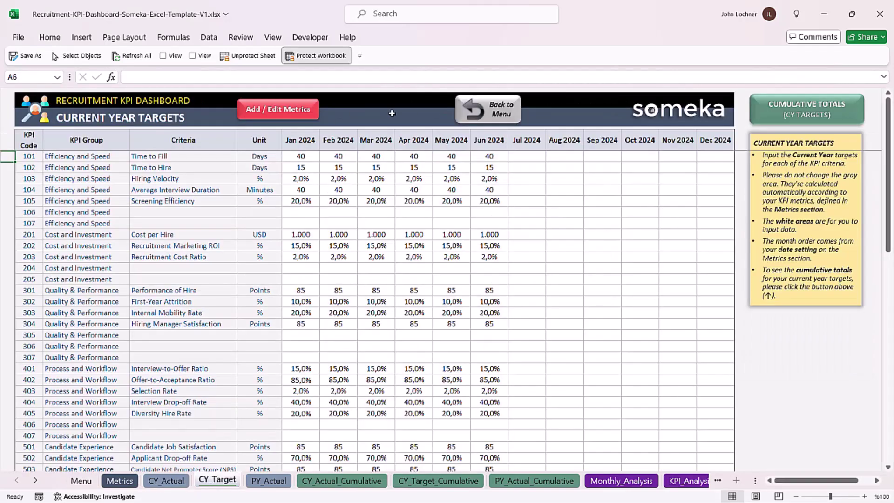
pyautogui.click(466, 112)
pyautogui.click(336, 277)
pyautogui.click(488, 102)
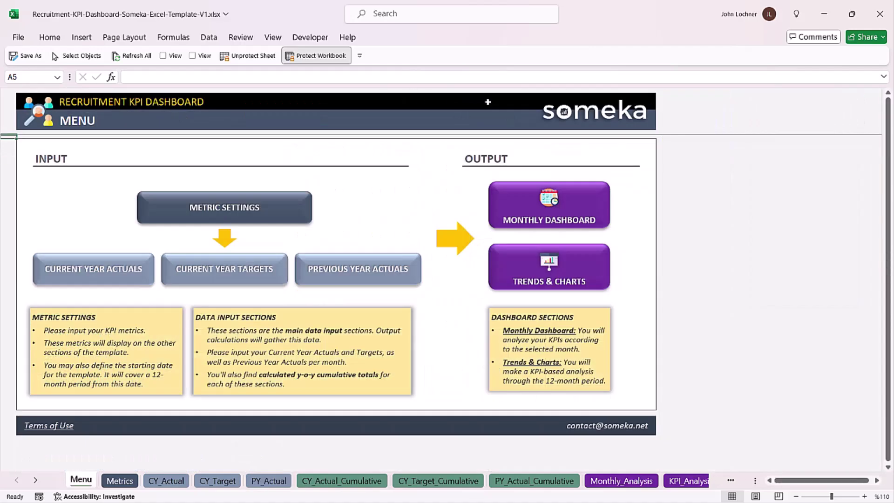
# Preview the Monthly Dashboard and the Trends & Charts analysis, then return to the menu.
pyautogui.click(585, 199)
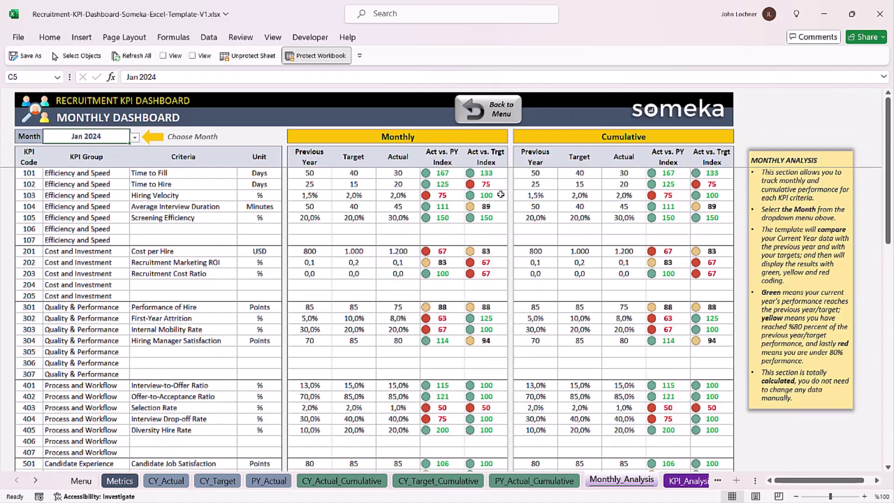
pyautogui.click(489, 111)
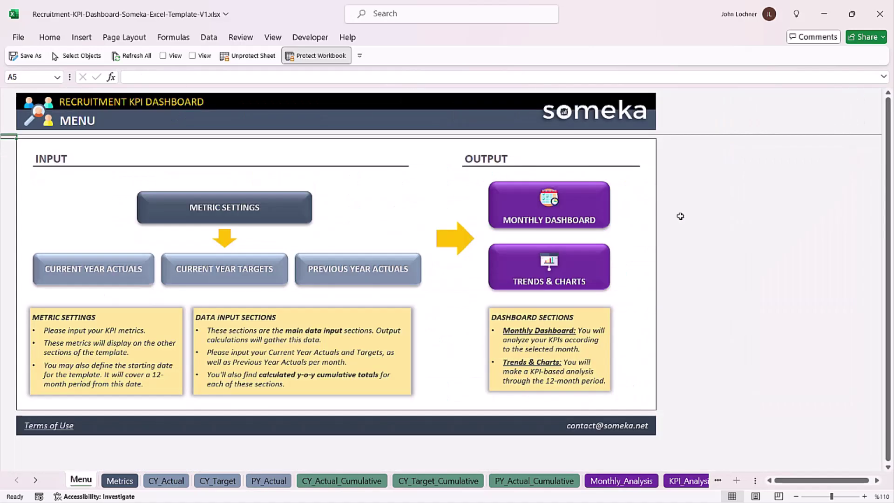
pyautogui.click(563, 262)
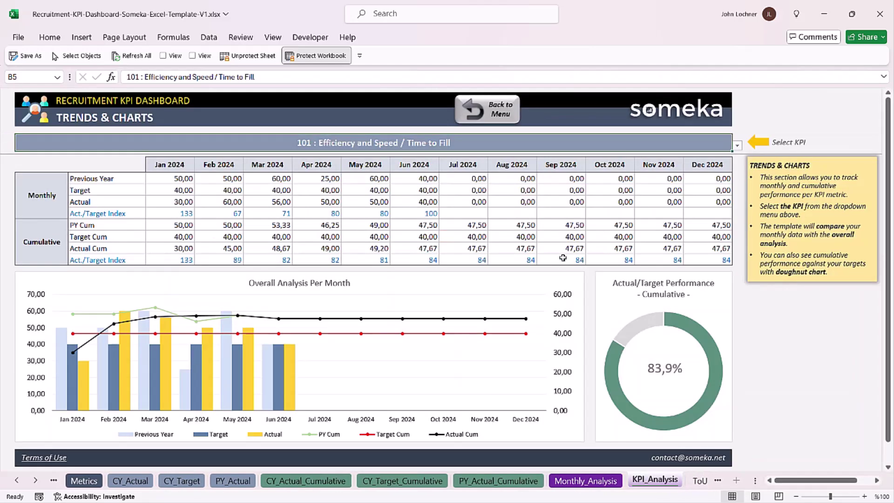
pyautogui.scroll(-1, 510, 312)
pyautogui.scroll(1, 510, 317)
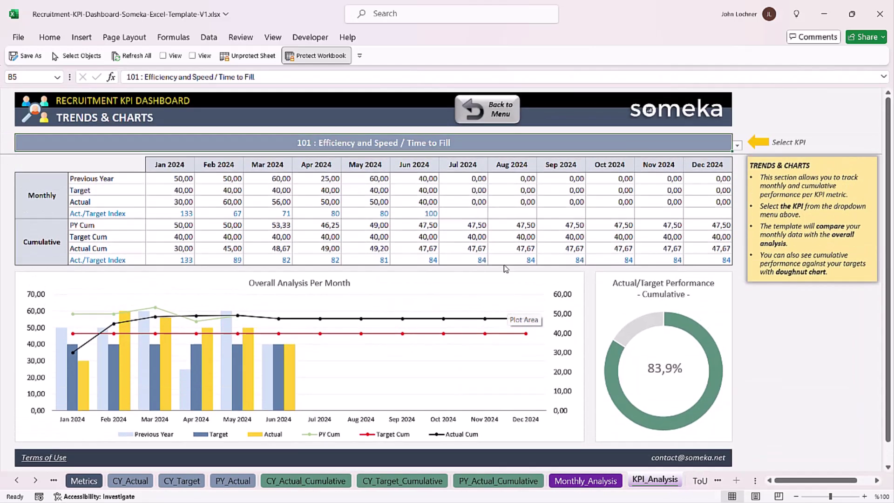
pyautogui.click(487, 103)
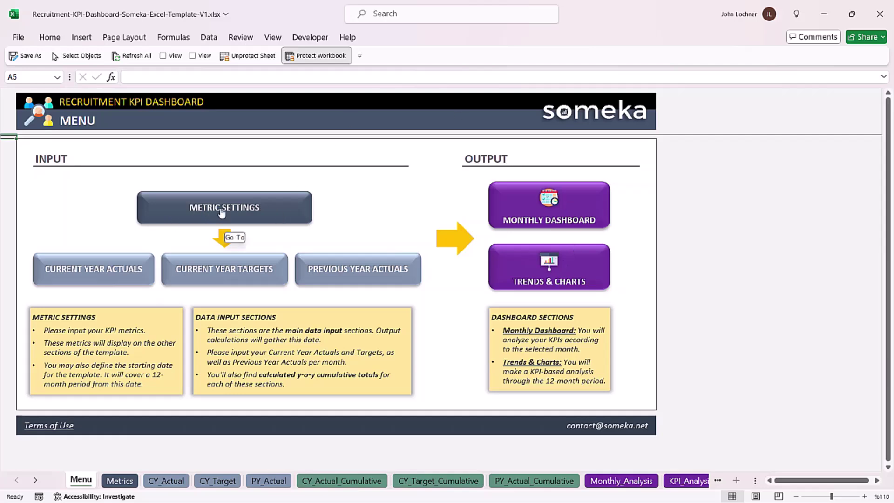
# Review the KPI Metrics sheet's codes and its Efficiency and Speed and Cost and Investment groups.
pyautogui.click(205, 215)
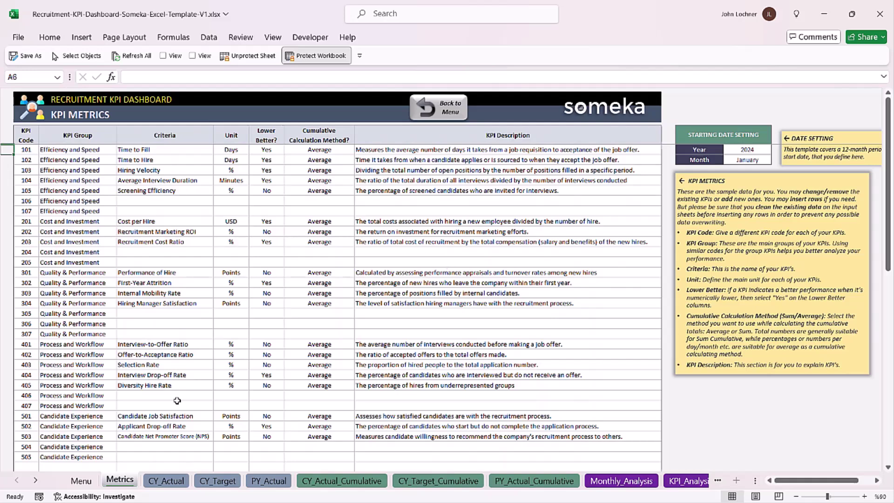
pyautogui.scroll(-4, 313, 307)
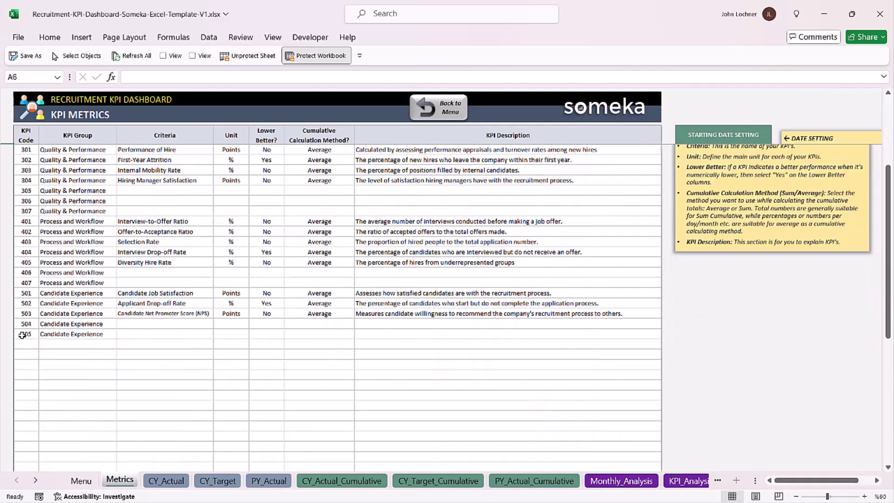
pyautogui.click(26, 345)
pyautogui.scroll(3, 84, 305)
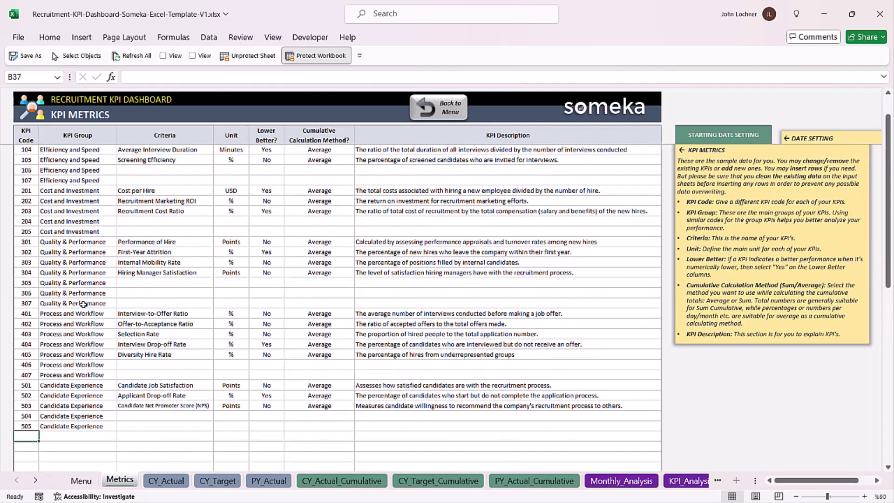
pyautogui.moveTo(91, 152); pyautogui.dragTo(92, 179)
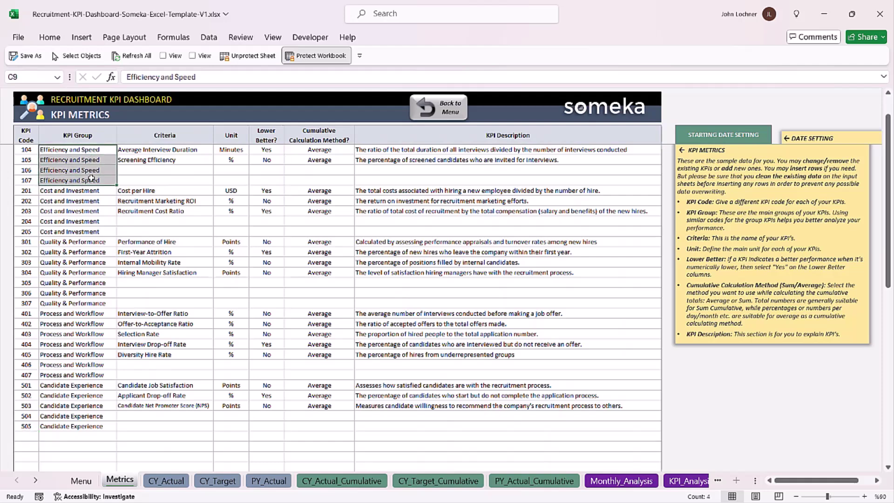
pyautogui.click(91, 193)
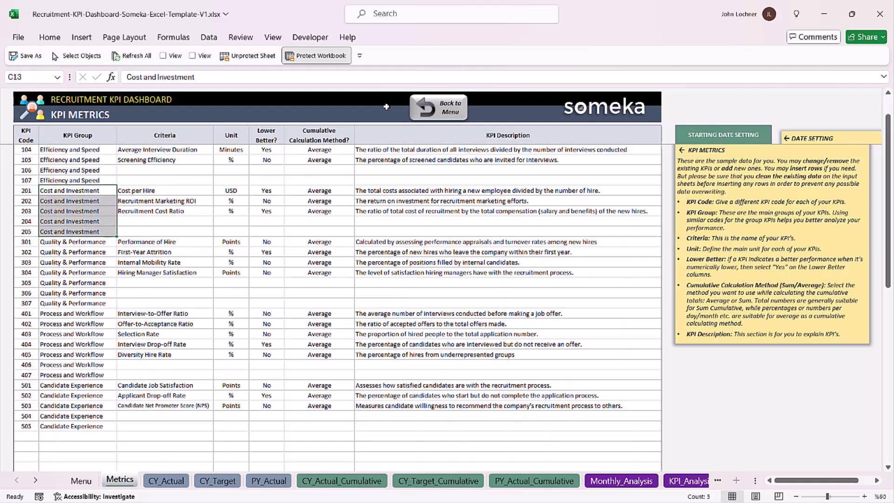
# Check the Monthly Dashboard's Quality & Performance rows and return to the menu.
pyautogui.click(426, 105)
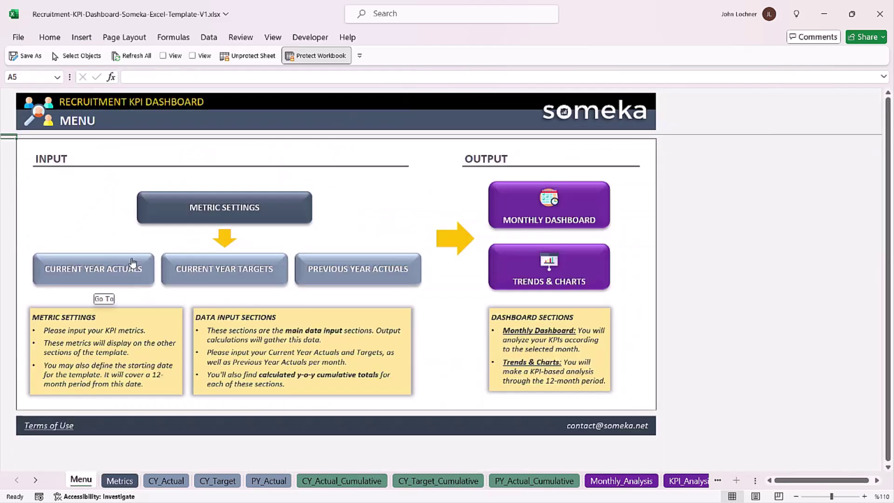
pyautogui.click(572, 217)
pyautogui.moveTo(52, 252); pyautogui.dragTo(81, 375)
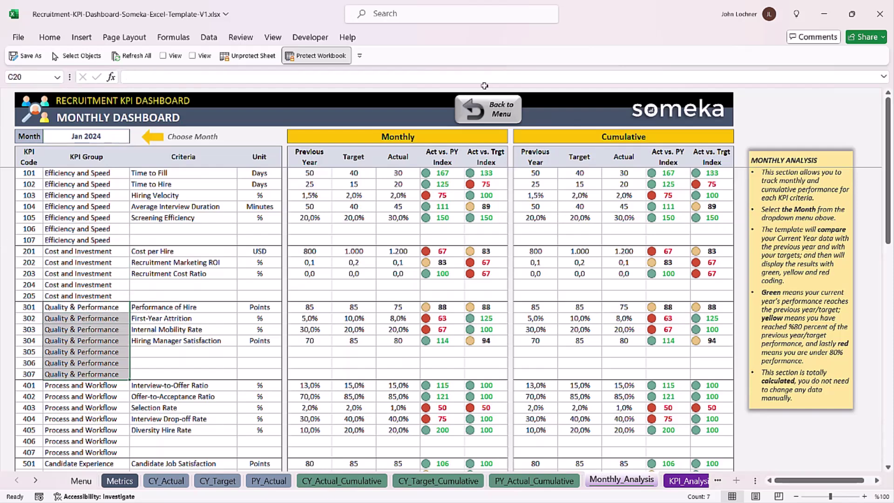
pyautogui.click(491, 114)
# Add KPI code 601 below 505 with group 'New KPI Group' and criteria 'New Criteria'.
pyautogui.click(205, 211)
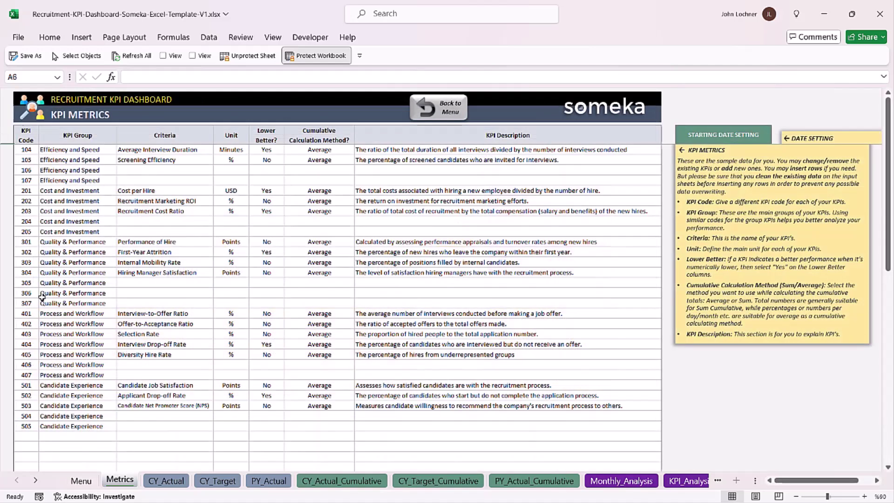
pyautogui.click(26, 404)
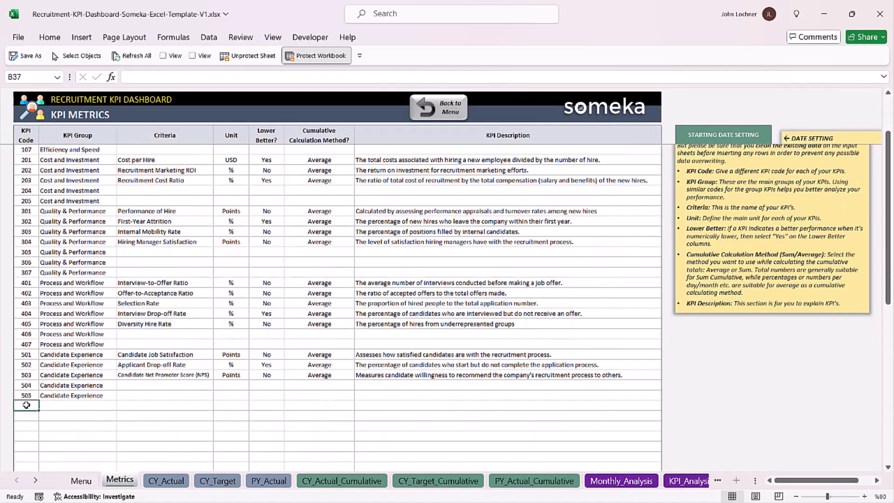
pyautogui.write('60')
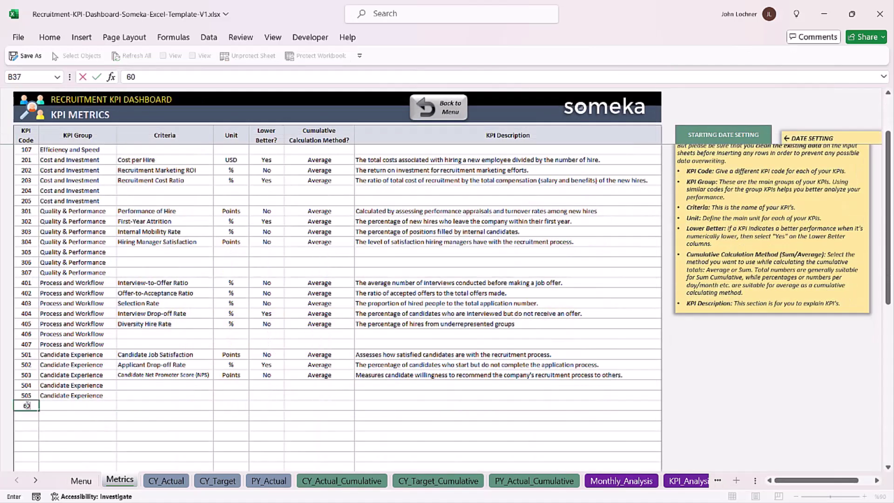
pyautogui.write('1')
pyautogui.press('Tab')
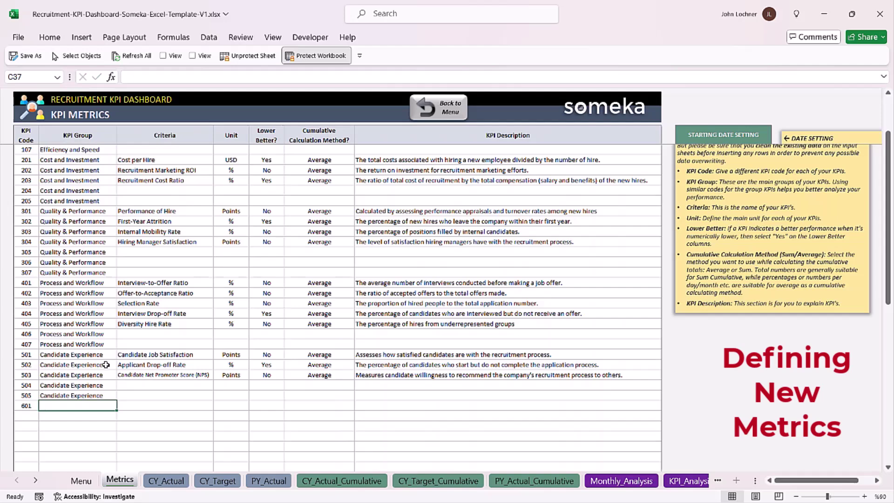
pyautogui.write('New KPI Group')
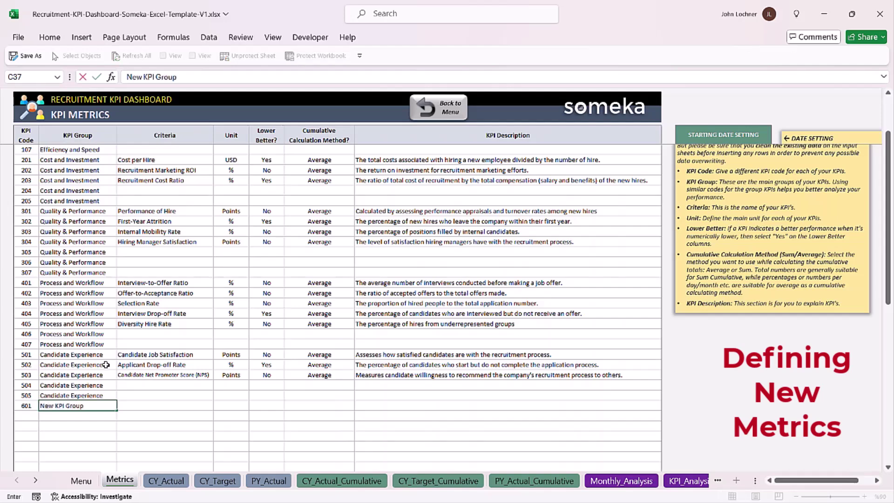
pyautogui.press('Return')
pyautogui.click(170, 406)
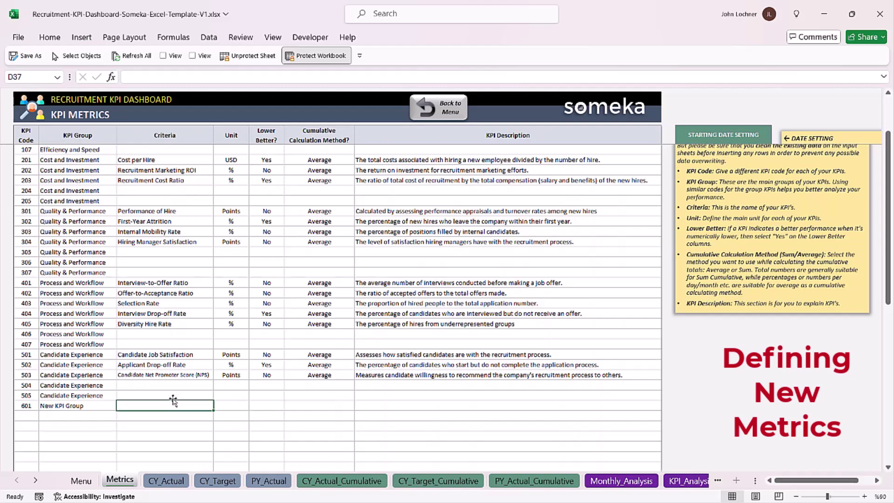
pyautogui.write('New Criteria')
pyautogui.press('Return')
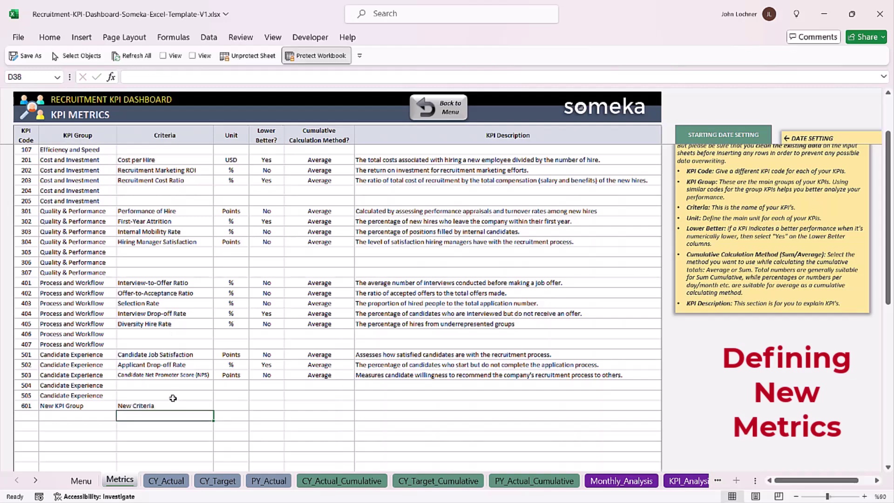
# Copy the % unit from KPI 502 into KPI 601's unit cell with Paste Special.
pyautogui.click(245, 409)
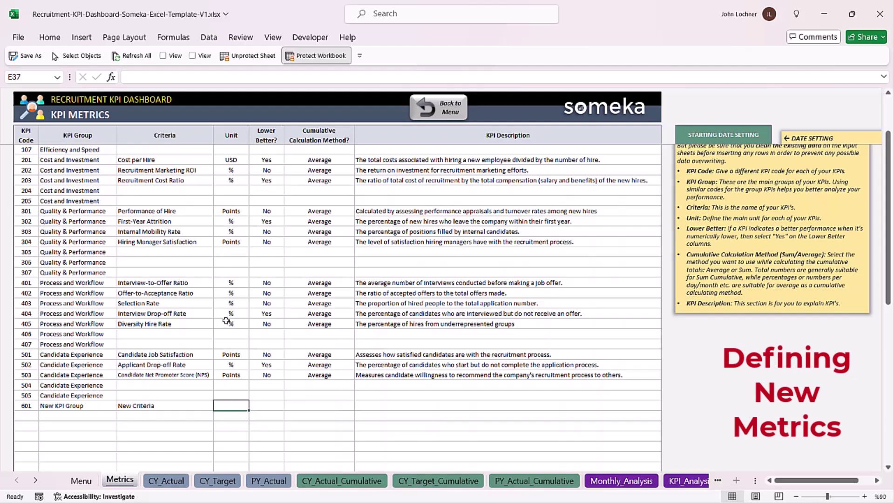
pyautogui.click(236, 365)
pyautogui.hotkey('ctrl', 'c')
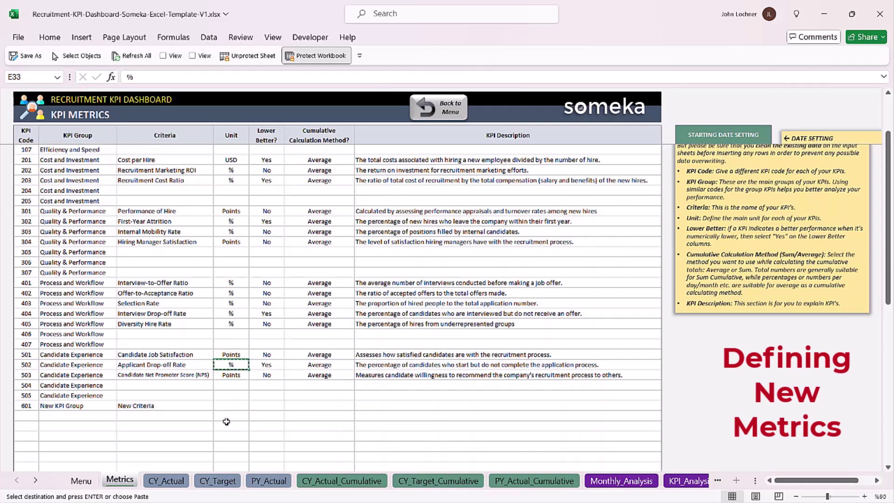
pyautogui.click(231, 406)
pyautogui.hotkey('ctrl', 'alt', 'v')
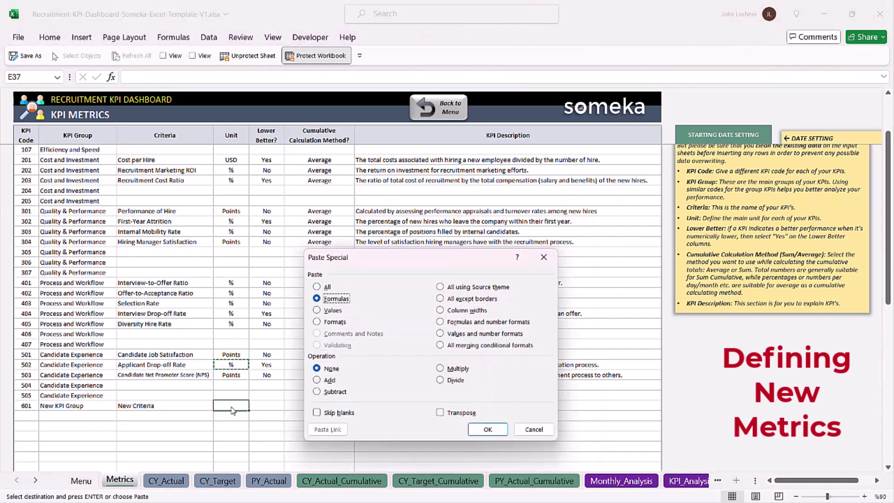
pyautogui.press('Return')
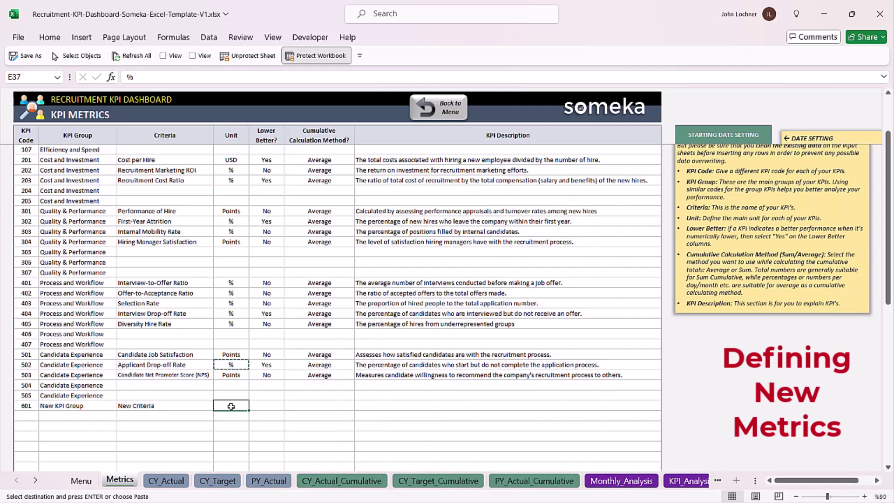
# Set KPI 601's Lower Better option to Yes.
pyautogui.click(267, 406)
pyautogui.click(290, 406)
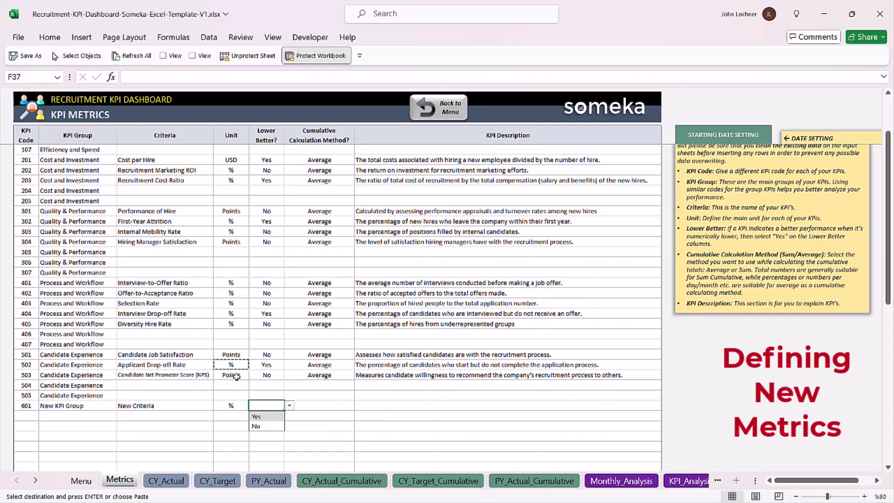
pyautogui.click(271, 420)
# Set KPI 601's cumulative calculation method to Average, then select its description cell.
pyautogui.click(326, 406)
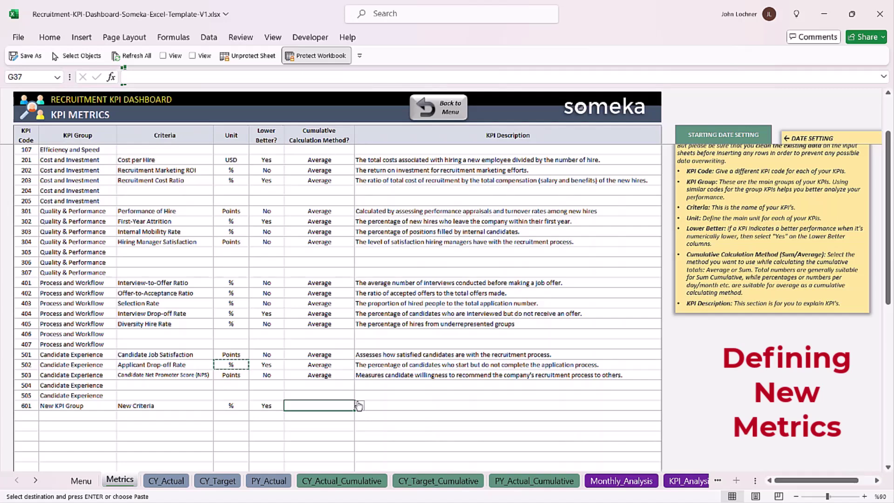
pyautogui.click(359, 406)
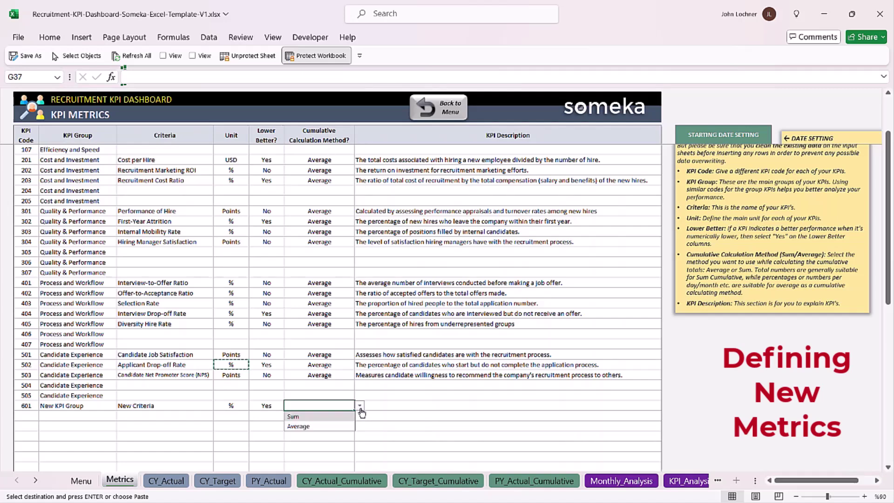
pyautogui.click(334, 427)
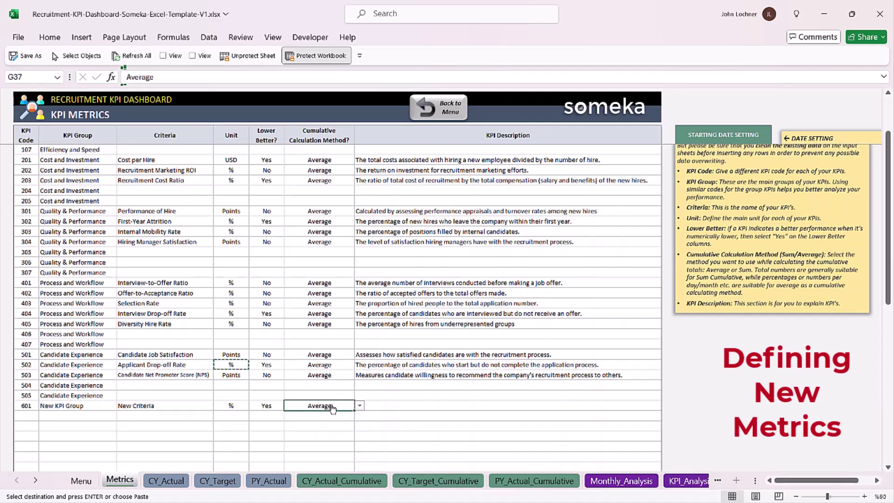
pyautogui.click(231, 406)
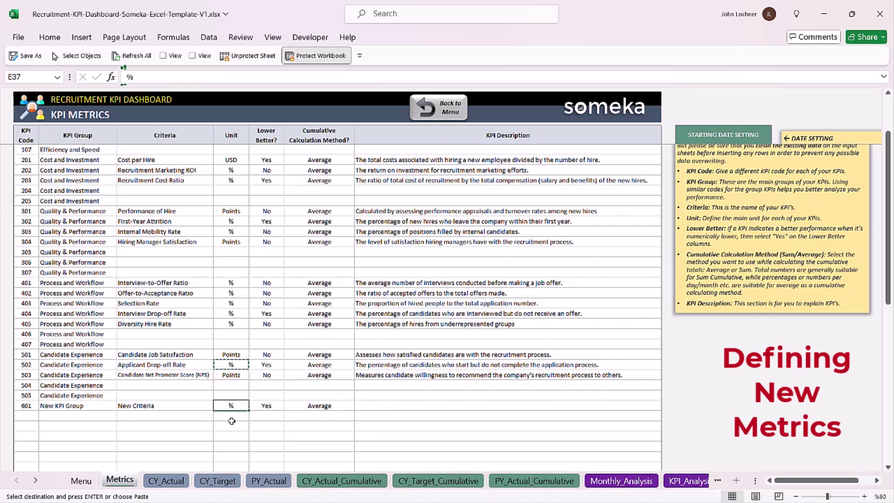
pyautogui.click(317, 409)
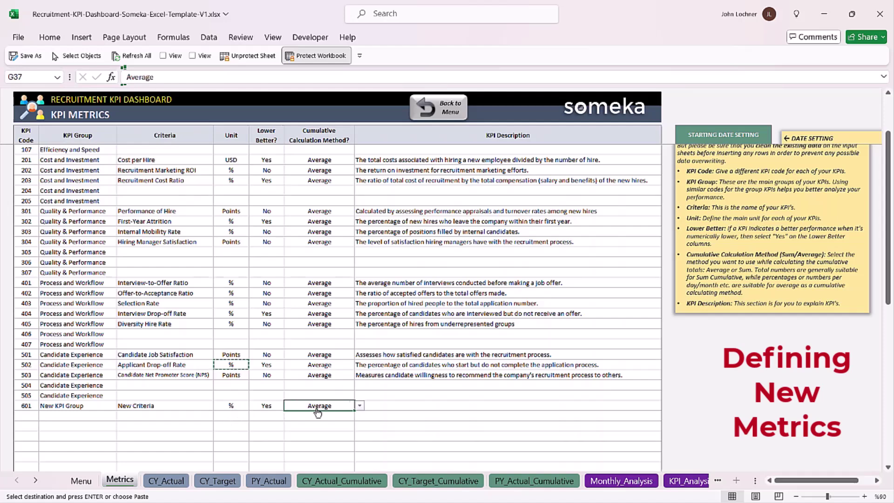
pyautogui.click(360, 406)
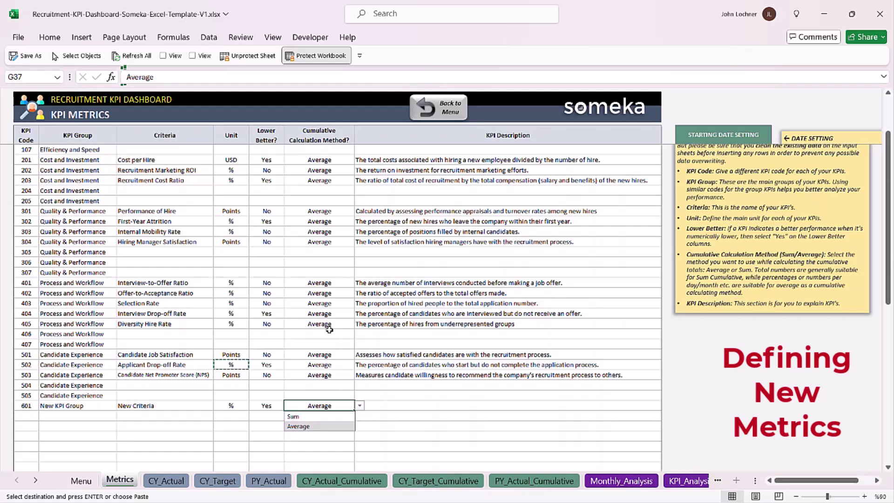
pyautogui.click(324, 427)
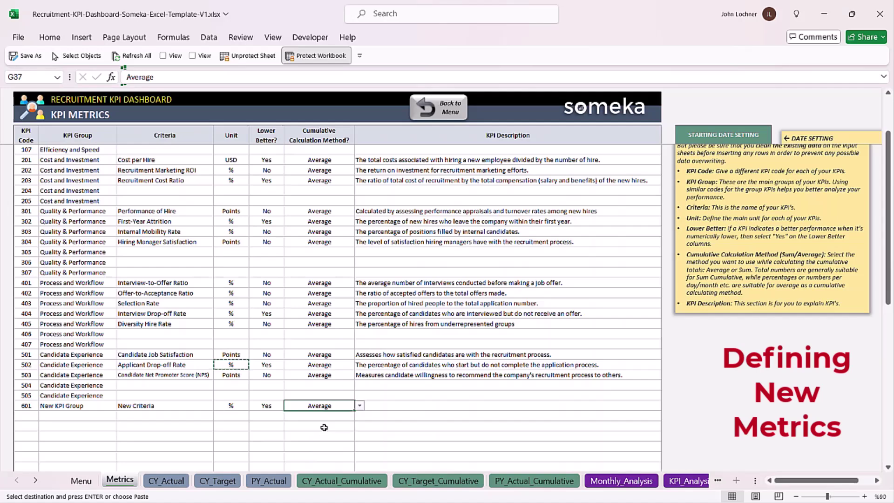
pyautogui.click(444, 404)
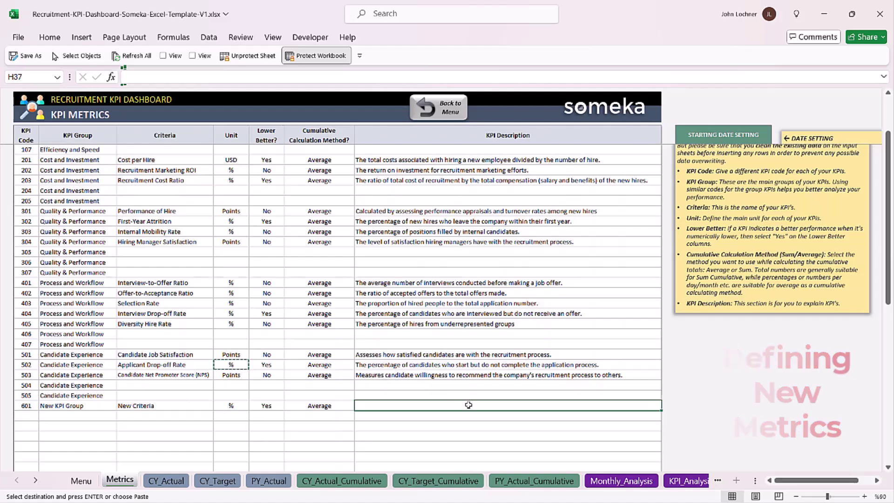
# Keep the starting year at 2024 and set the starting month to March.
pyautogui.scroll(2, 493, 379)
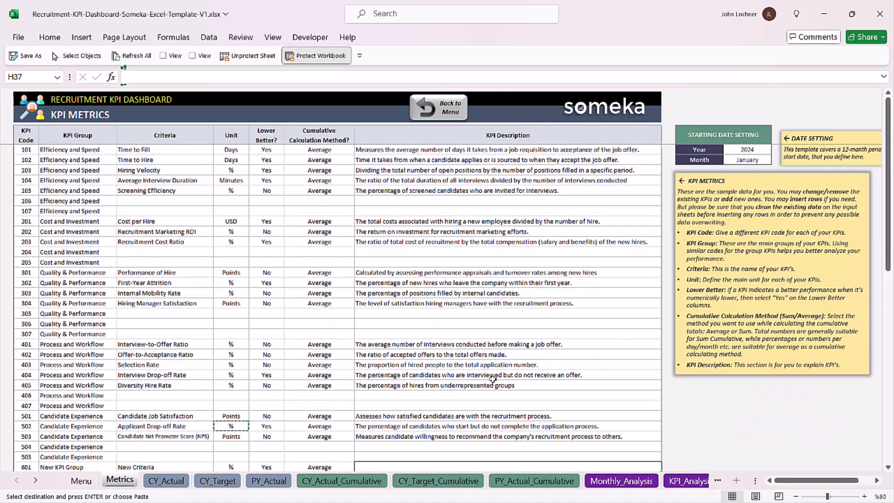
pyautogui.click(740, 152)
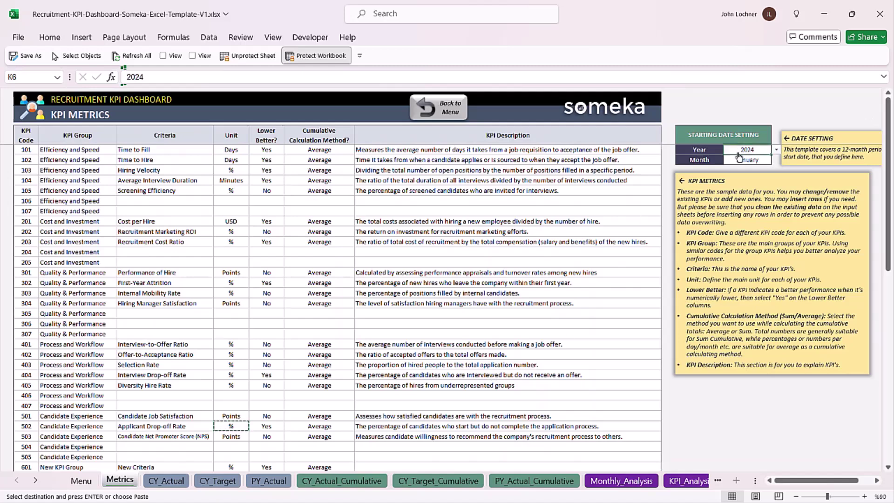
pyautogui.hotkey('alt', 'Down')
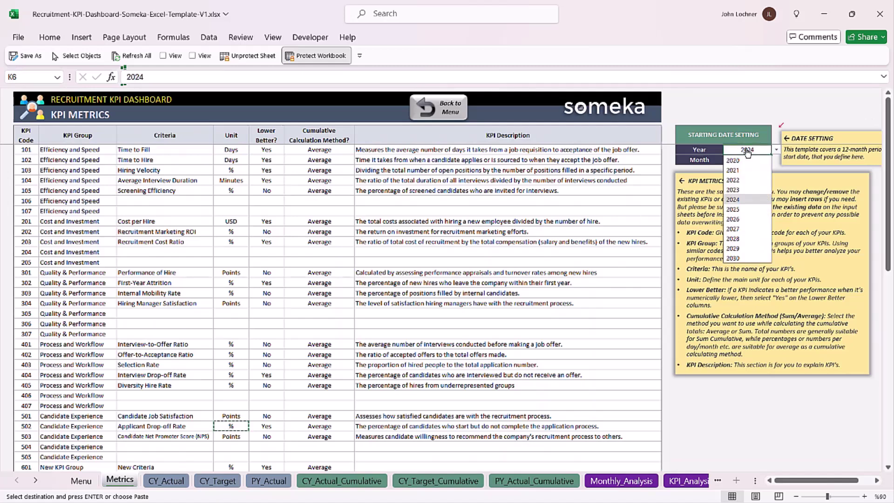
pyautogui.click(747, 200)
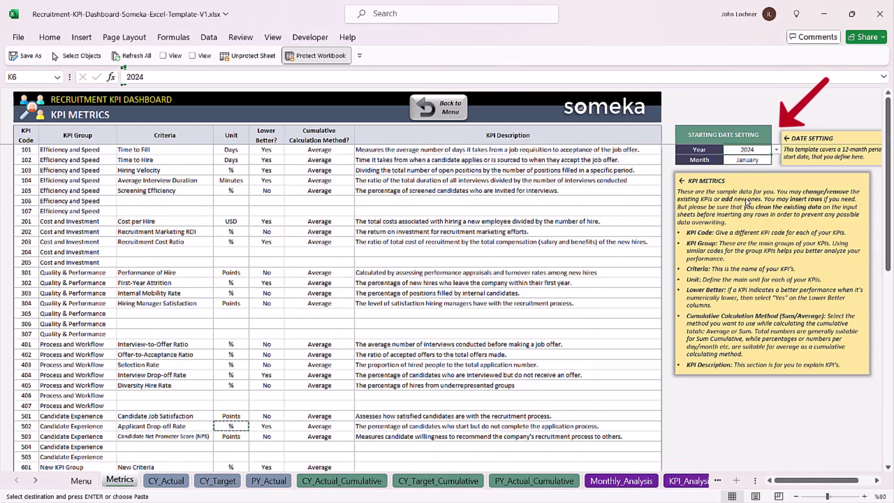
pyautogui.click(748, 160)
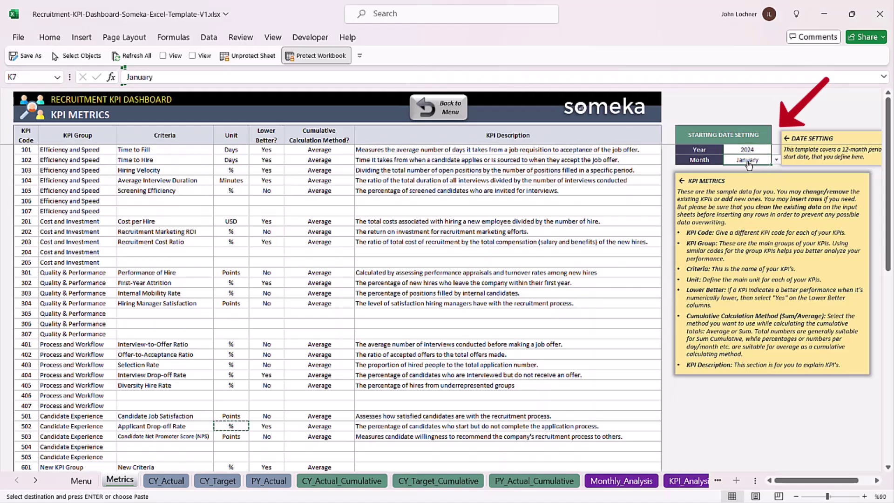
pyautogui.click(776, 160)
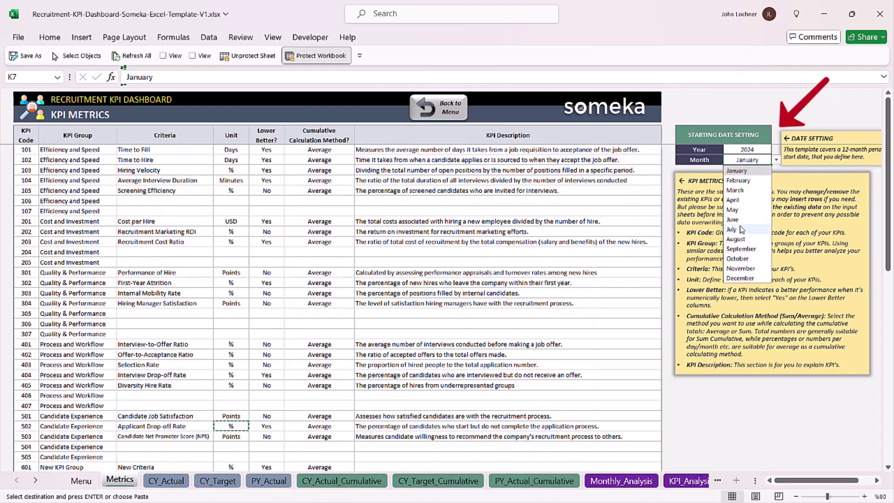
pyautogui.click(745, 190)
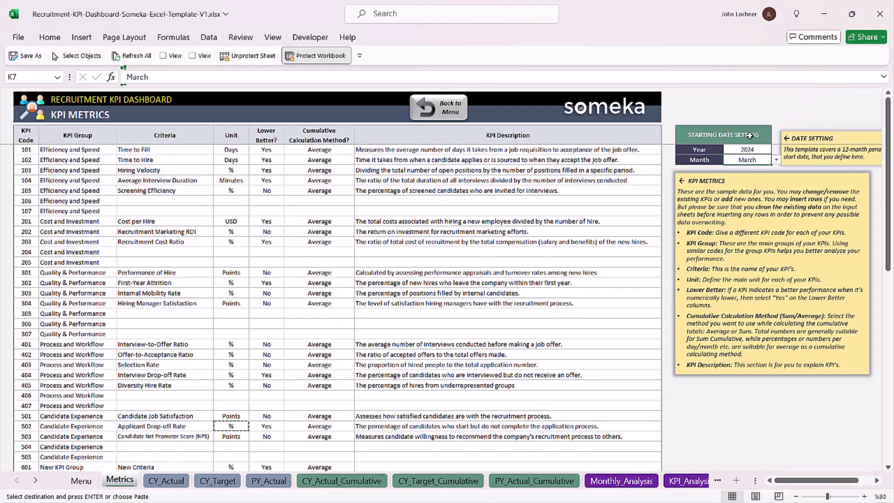
# Go to the Current Year Actuals sheet and scroll down to the KPI 601 row.
pyautogui.click(424, 108)
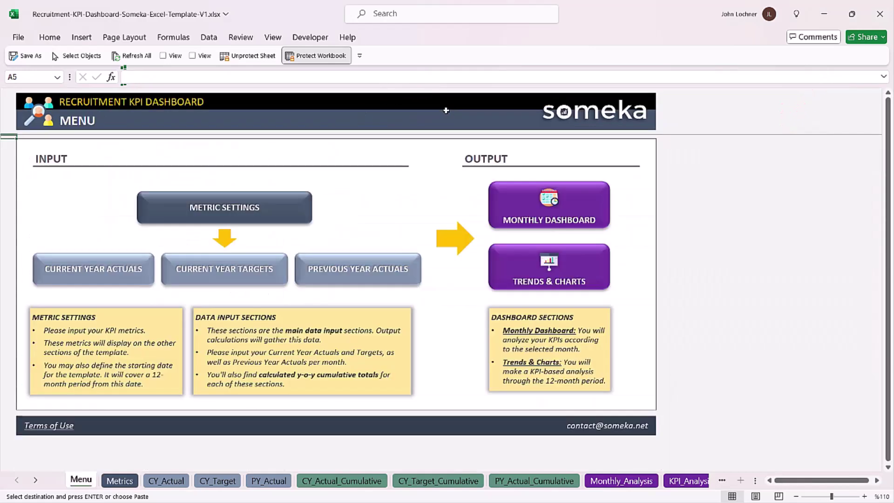
pyautogui.click(109, 271)
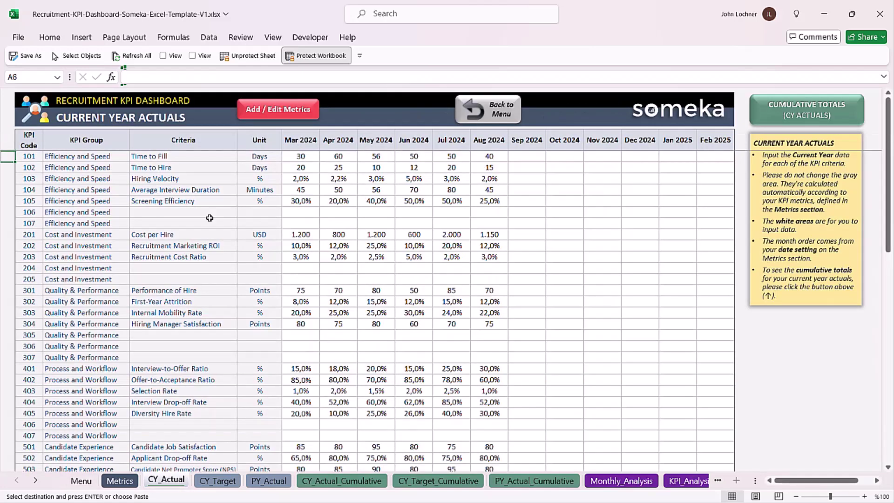
pyautogui.scroll(-3, 215, 262)
pyautogui.scroll(-3, 214, 262)
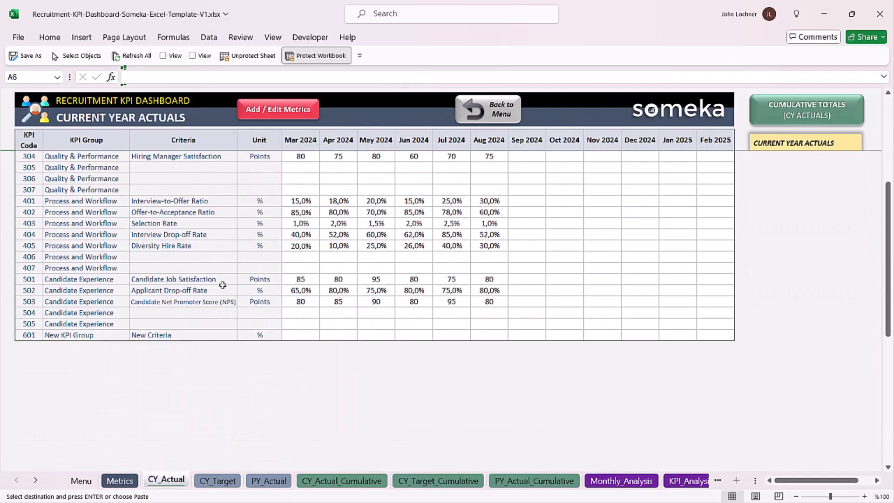
# Enter KPI 601's Mar–Aug 2024 actuals: 1, 1,1, 1,2, 0,9, 0,8 and 0,75.
pyautogui.click(307, 335)
pyautogui.write('1')
pyautogui.press('Tab')
pyautogui.write('1,1')
pyautogui.press('Tab')
pyautogui.write('1,2')
pyautogui.press('Tab')
pyautogui.write('0,9')
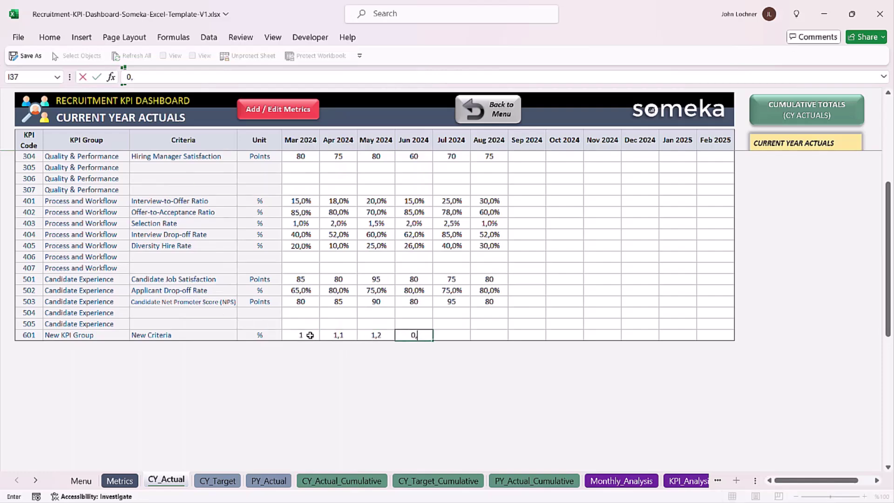
pyautogui.press('Tab')
pyautogui.write('0,8')
pyautogui.press('Tab')
pyautogui.write('0,75')
pyautogui.press('Return')
pyautogui.scroll(5, 310, 335)
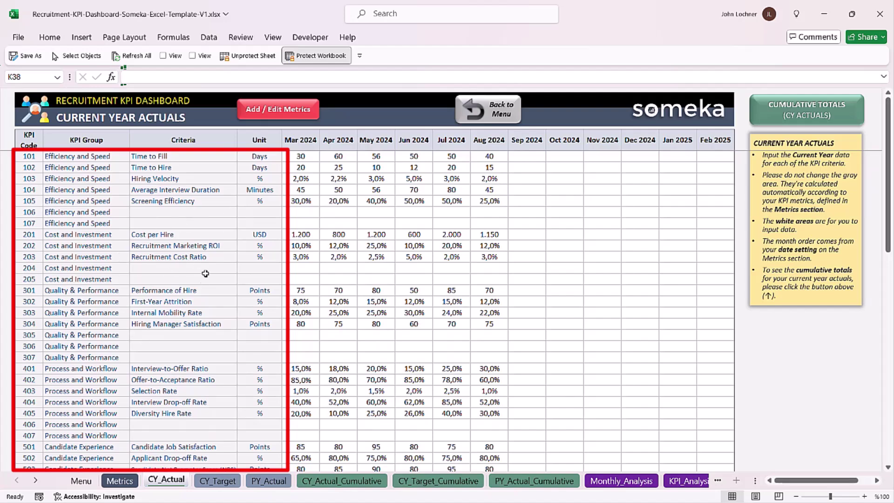
# Look over the Metrics sheet, then return via the menu to Current Year Actuals.
pyautogui.hotkey('ctrl', 'Home')
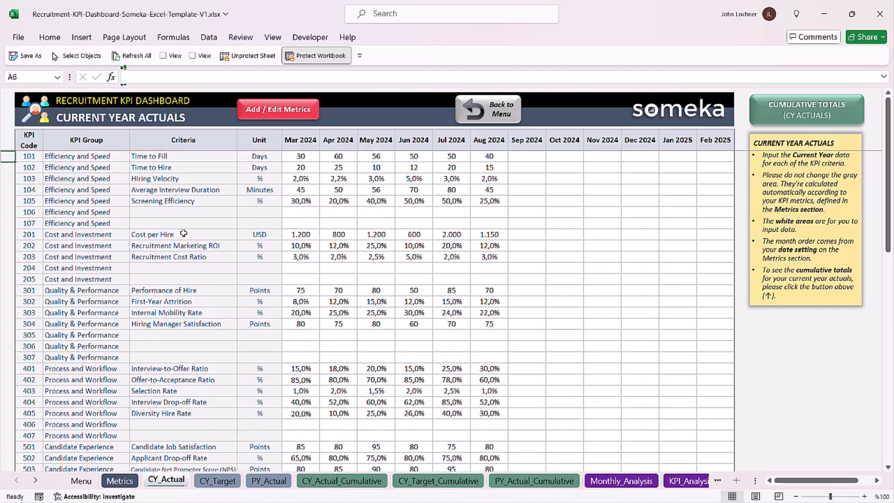
pyautogui.click(289, 110)
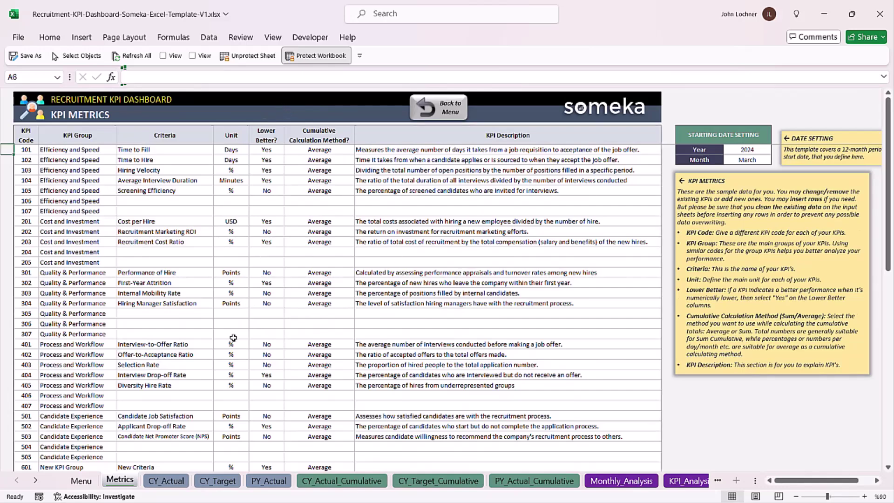
pyautogui.scroll(-4, 236, 335)
pyautogui.scroll(4, 237, 337)
pyautogui.click(433, 108)
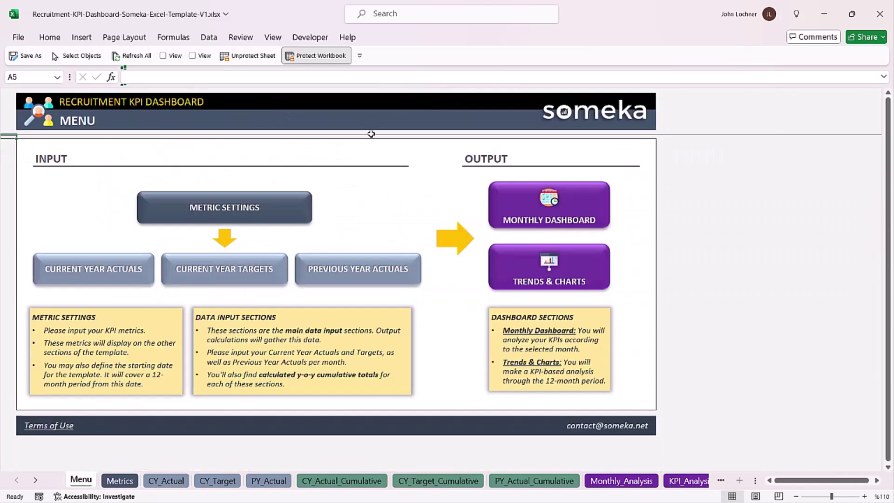
pyautogui.click(101, 274)
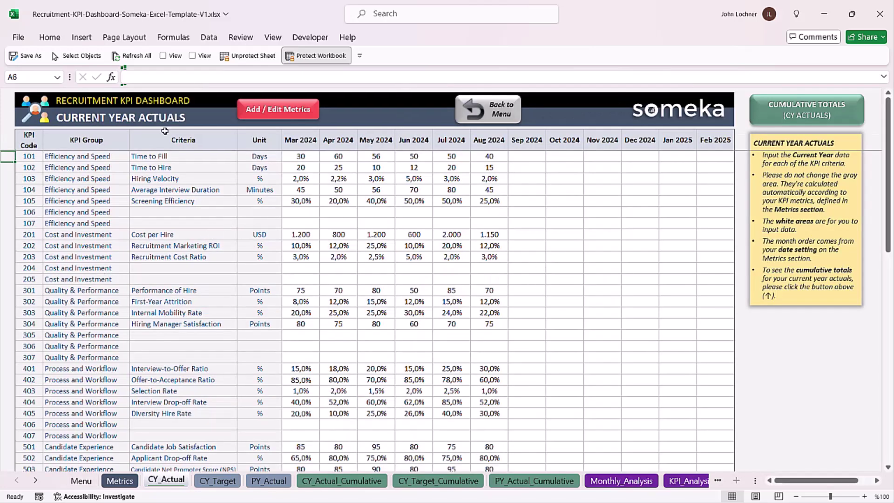
# Check the Current Year Targets and Previous Year Actuals sheets, settling on Current Year Targets.
pyautogui.click(504, 113)
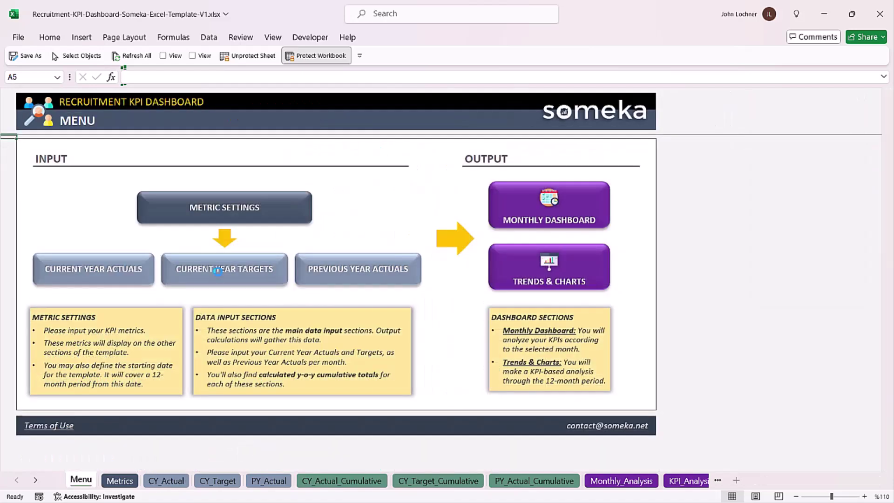
pyautogui.click(252, 268)
pyautogui.click(485, 122)
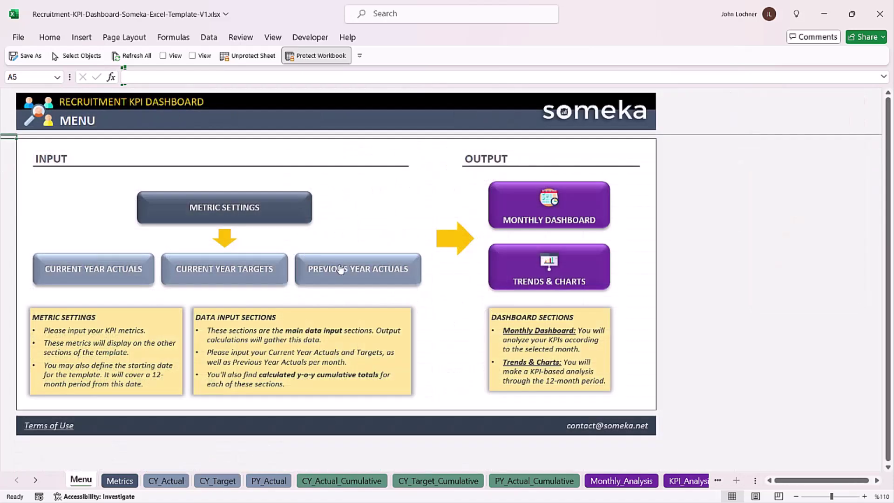
pyautogui.click(359, 266)
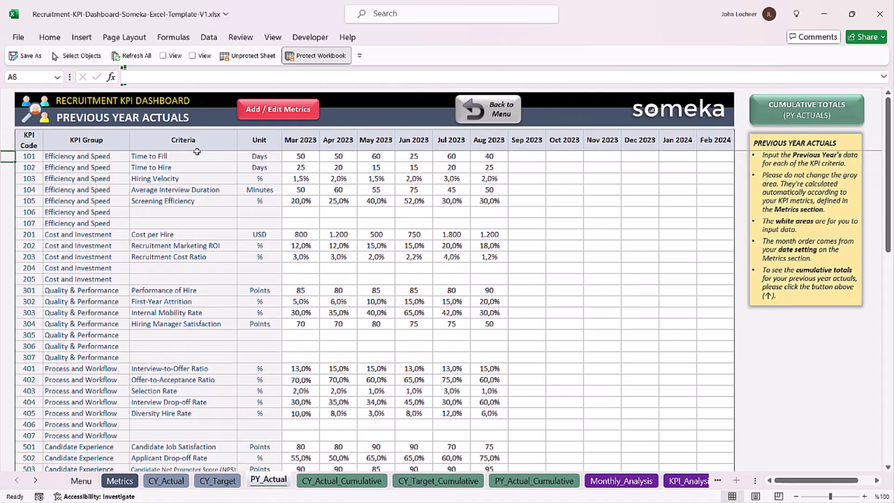
pyautogui.click(512, 113)
pyautogui.click(238, 284)
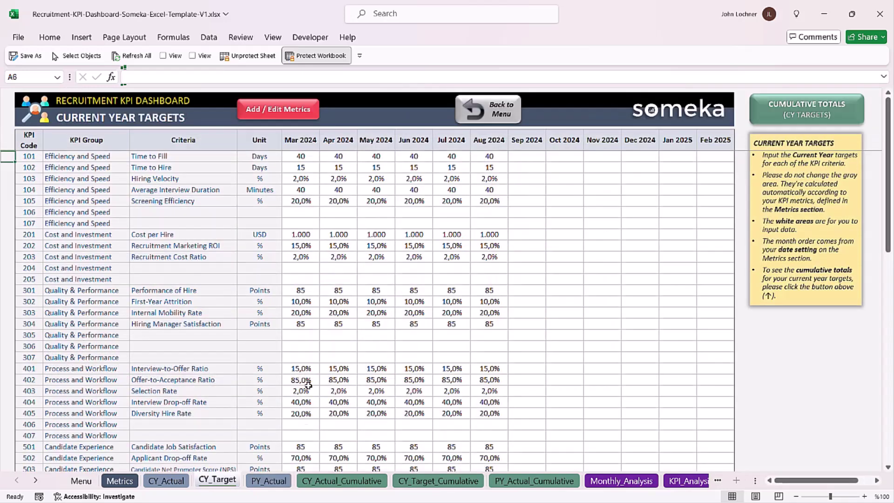
pyautogui.scroll(-5, 303, 336)
# Enter KPI 601's Apr–Aug 2024 targets: 0,9, 0,75, 0,65, 0,65 and 1,2.
pyautogui.click(303, 337)
pyautogui.press('Tab')
pyautogui.write('0,9')
pyautogui.press('Tab')
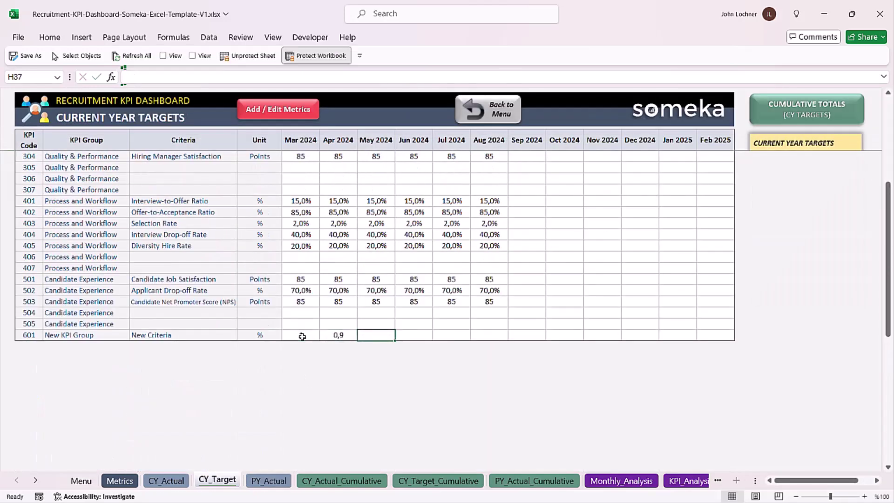
pyautogui.write('0,75')
pyautogui.press('Tab')
pyautogui.write('0,65')
pyautogui.press('Tab')
pyautogui.write('0,65')
pyautogui.press('Tab')
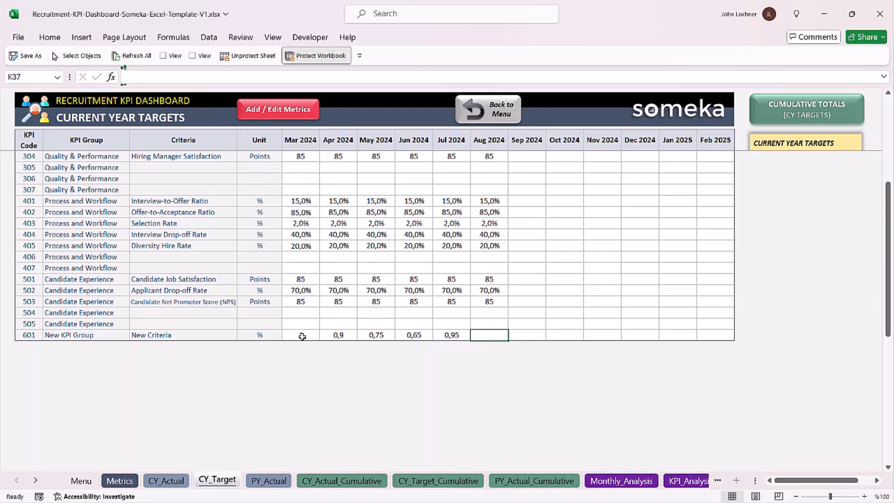
pyautogui.write('1,2')
pyautogui.press('Return')
# Enter KPI 601's Mar–Aug 2023 previous-year actuals: 1, 1,1, 1,2, 1,4, 1,5 and 1,6.
pyautogui.click(488, 110)
pyautogui.click(368, 284)
pyautogui.scroll(-3, 326, 350)
pyautogui.click(314, 400)
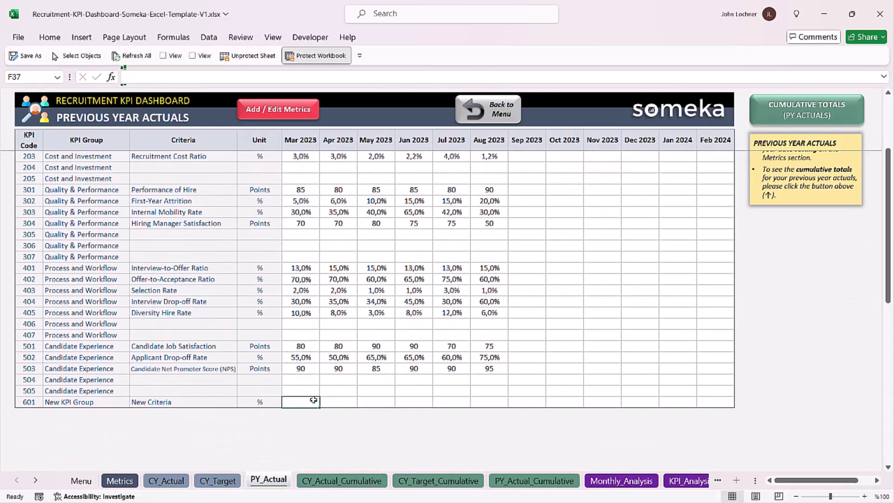
pyautogui.write('1')
pyautogui.press('Tab')
pyautogui.write('1,1')
pyautogui.press('Tab')
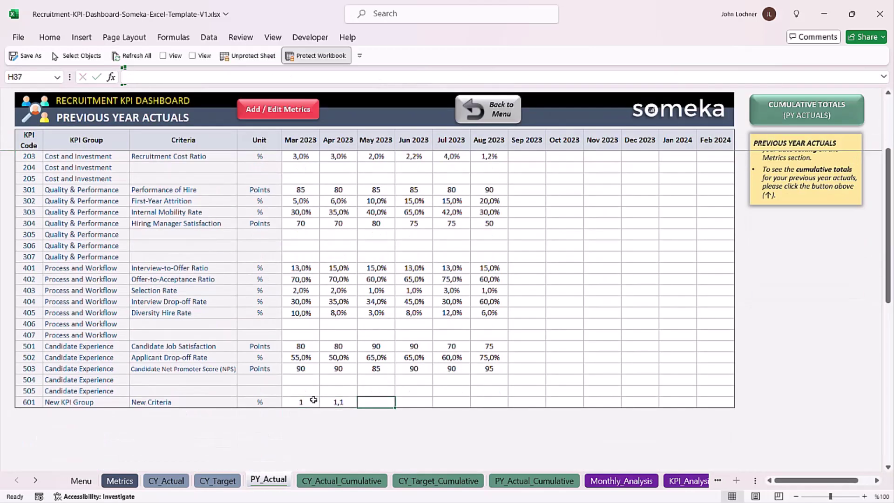
pyautogui.write('1,2')
pyautogui.press('Tab')
pyautogui.write('1,4')
pyautogui.press('Tab')
pyautogui.write('1,5')
pyautogui.press('Tab')
pyautogui.write('1,6')
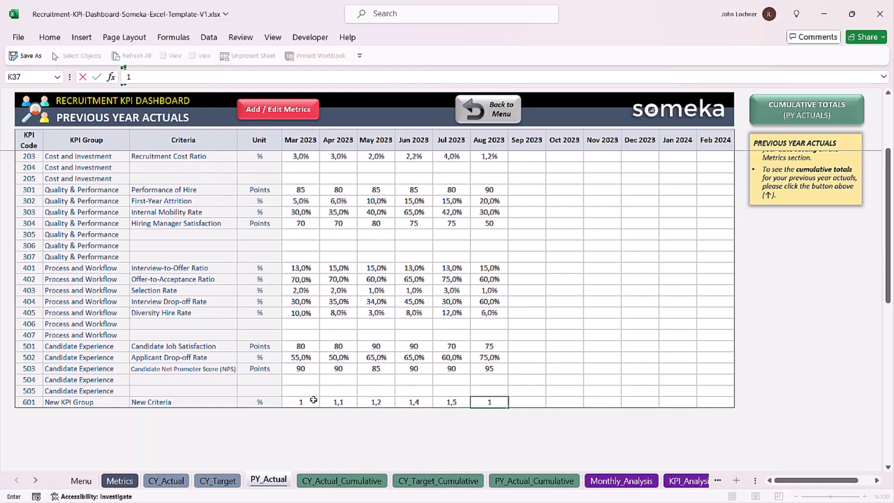
pyautogui.press('Return')
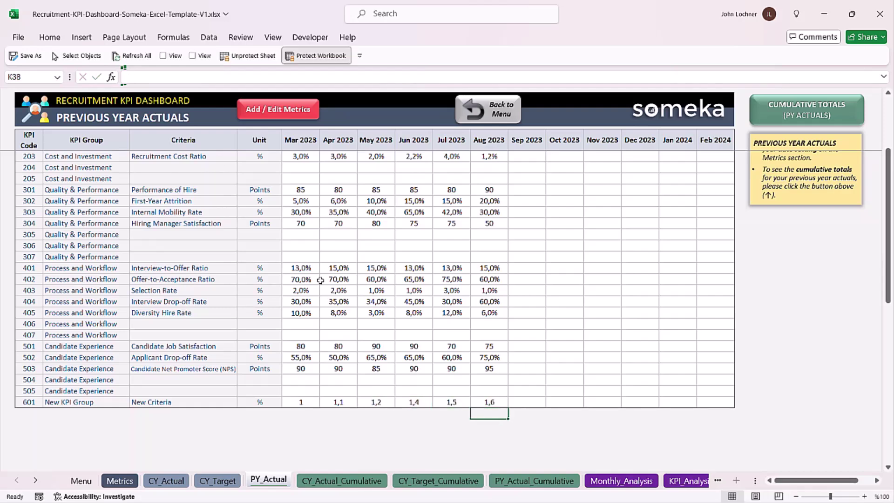
pyautogui.scroll(3, 400, 311)
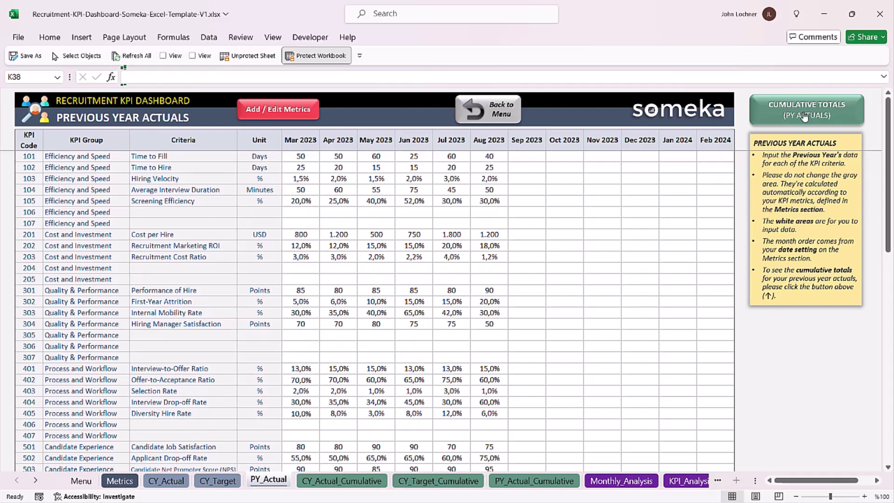
pyautogui.click(482, 112)
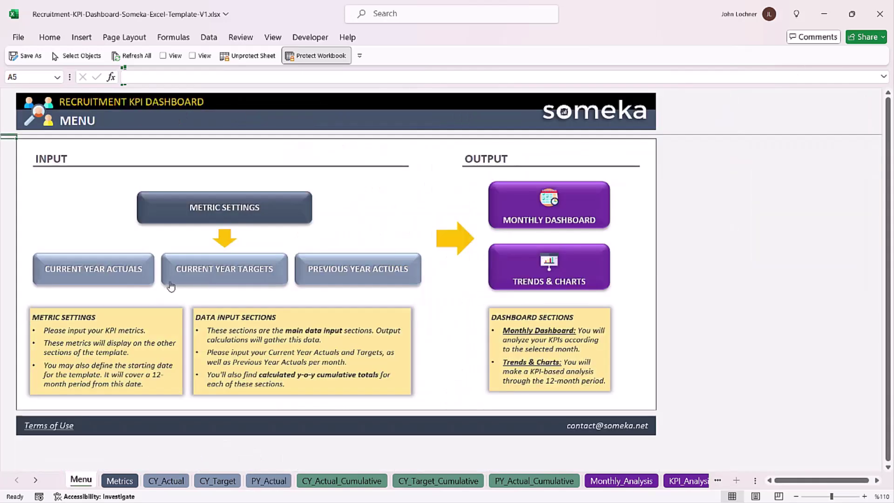
pyautogui.click(106, 274)
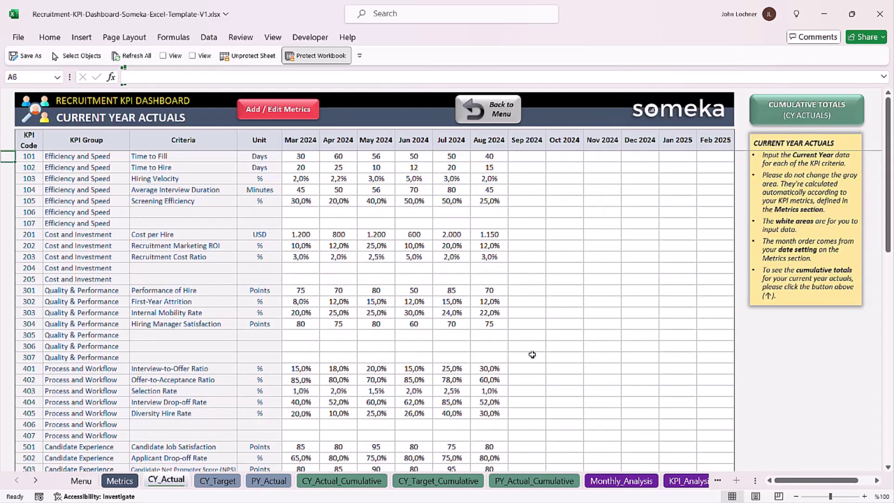
pyautogui.click(827, 117)
pyautogui.click(485, 115)
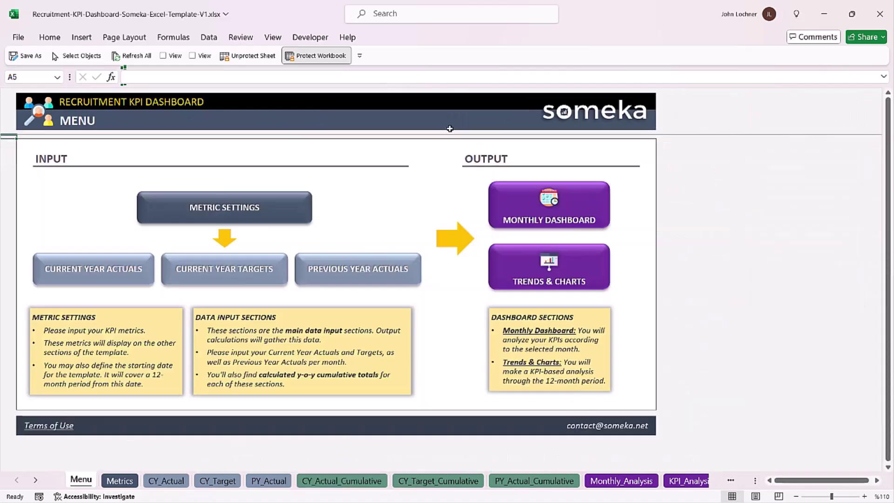
pyautogui.click(246, 275)
pyautogui.click(830, 112)
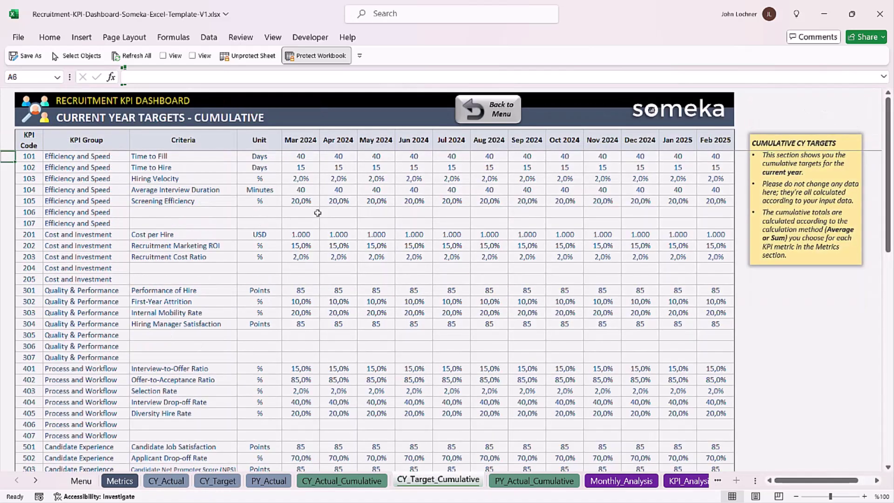
pyautogui.click(484, 115)
pyautogui.click(387, 275)
pyautogui.scroll(-4, 396, 285)
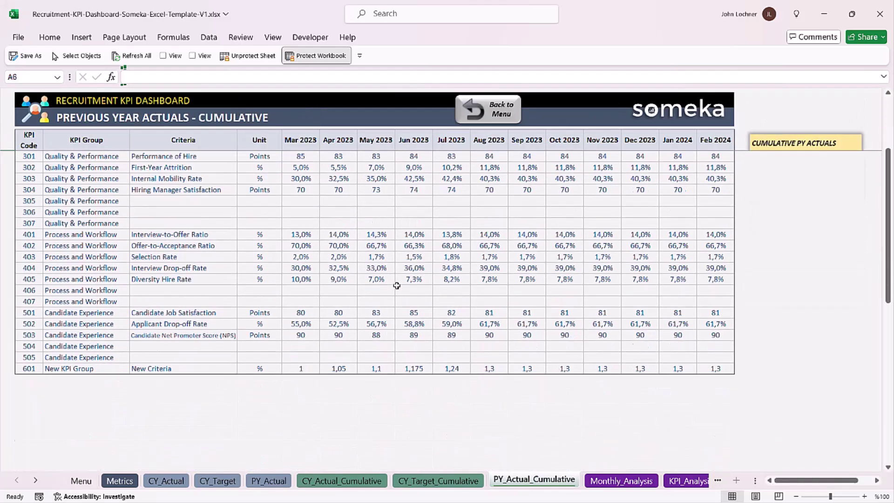
pyautogui.click(512, 113)
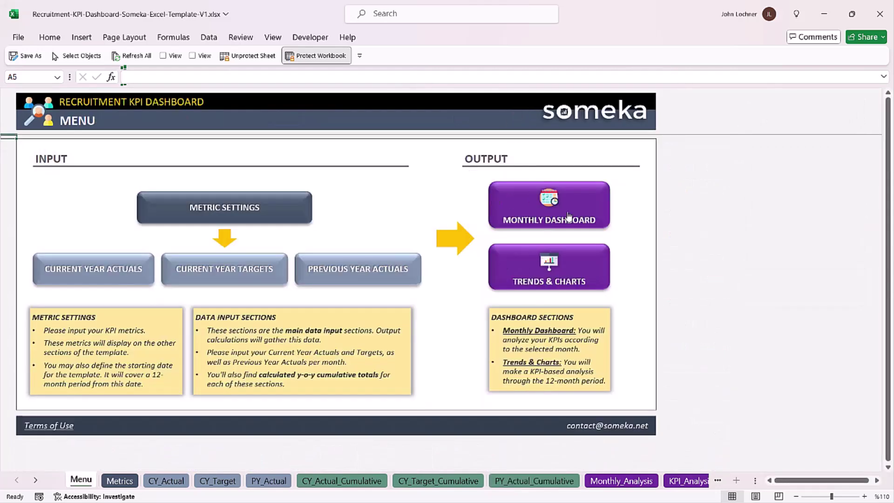
# Review the Monthly Dashboard's Previous Year, Target, Actual and Index figures in the Monthly and Cumulative blocks.
pyautogui.click(541, 211)
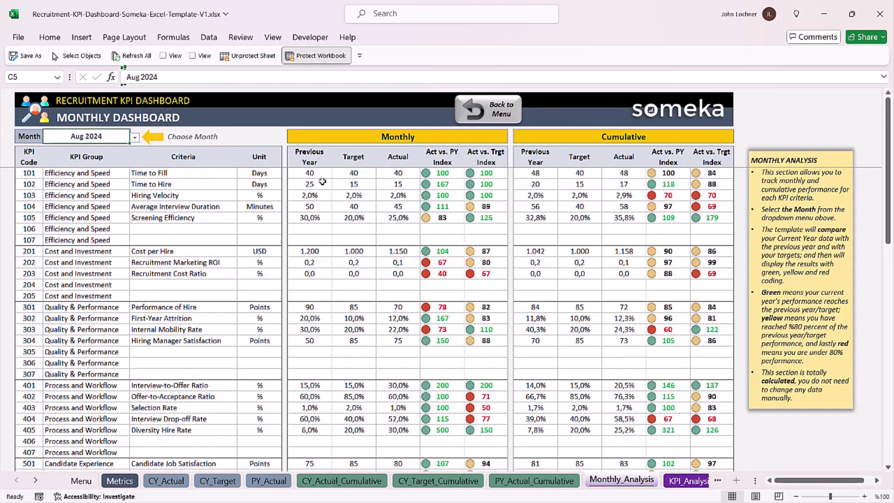
pyautogui.moveTo(310, 173); pyautogui.dragTo(325, 205)
pyautogui.moveTo(350, 171); pyautogui.dragTo(356, 214)
pyautogui.moveTo(408, 175); pyautogui.dragTo(400, 237)
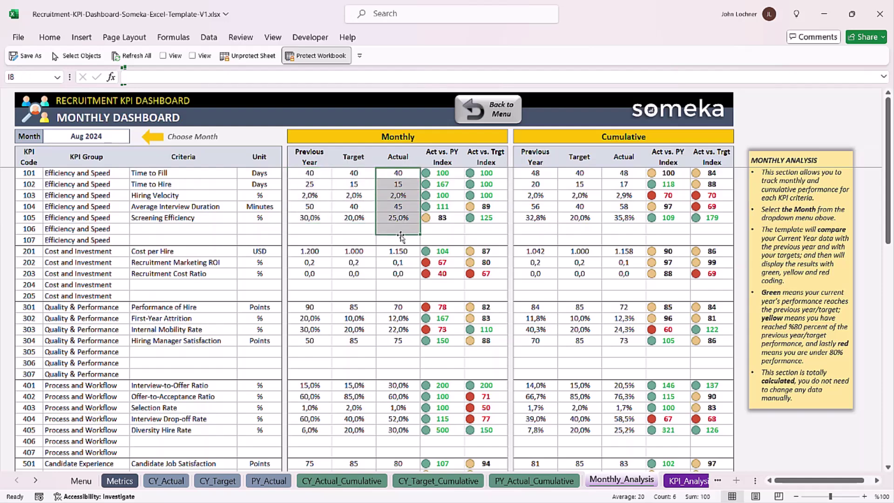
pyautogui.scroll(-3, 222, 342)
pyautogui.scroll(3, 287, 371)
pyautogui.moveTo(491, 174); pyautogui.dragTo(487, 217)
pyautogui.moveTo(488, 176); pyautogui.dragTo(120, 173)
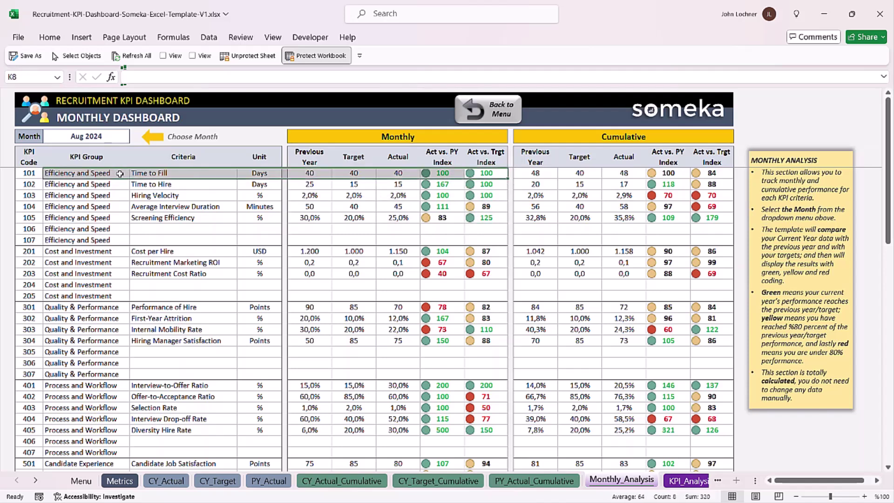
pyautogui.click(489, 177)
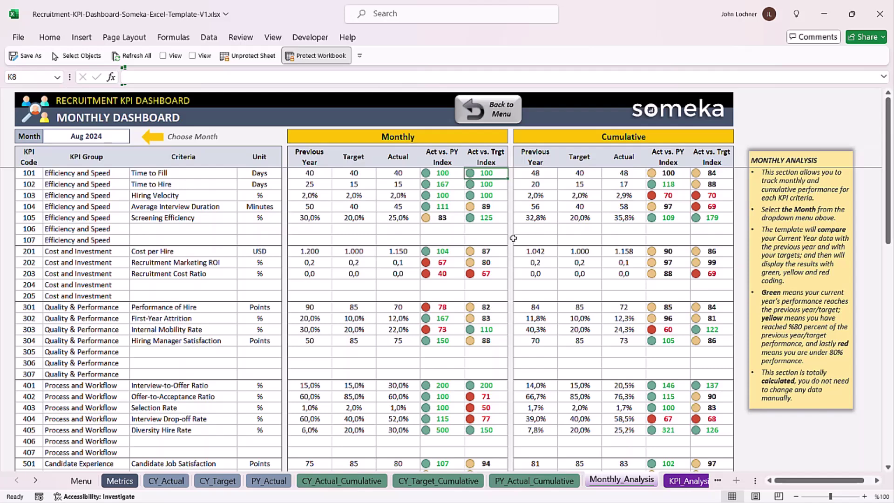
pyautogui.moveTo(310, 173); pyautogui.dragTo(468, 216)
pyautogui.scroll(10, 466, 224)
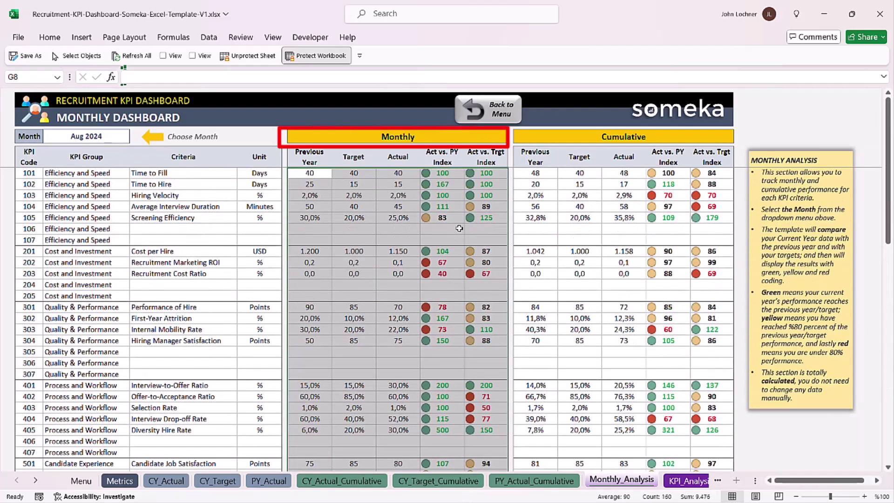
pyautogui.moveTo(535, 173)
pyautogui.mouseDown()
pyautogui.moveTo(670, 396)
pyautogui.moveTo(712, 397)
pyautogui.mouseUp()
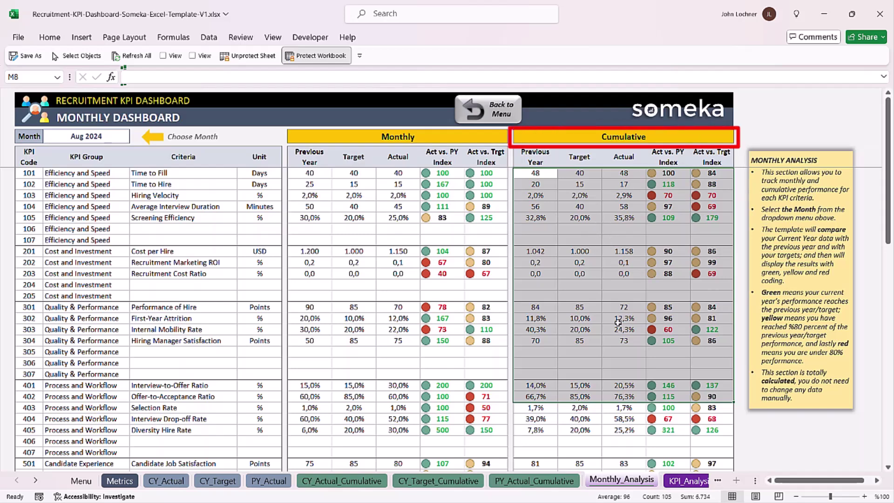
# Change the dashboard month from Aug 2024 to Apr 2024, then to May 2024.
pyautogui.click(110, 140)
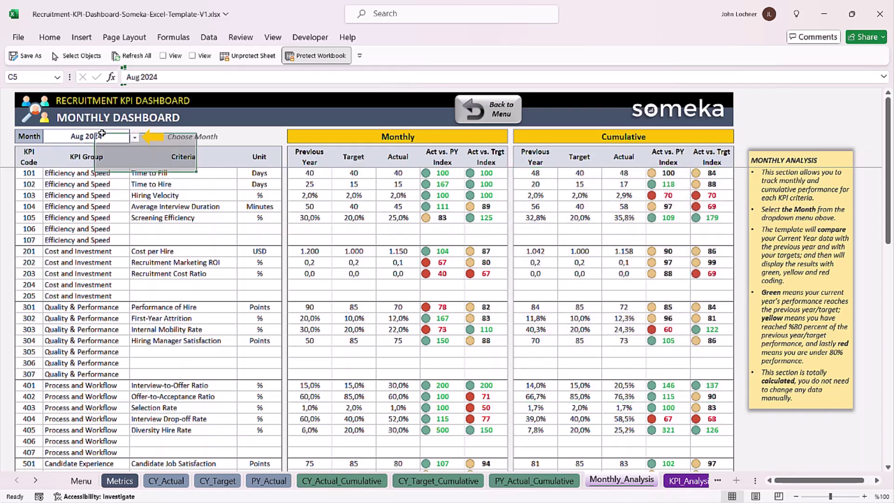
pyautogui.click(134, 138)
pyautogui.click(116, 158)
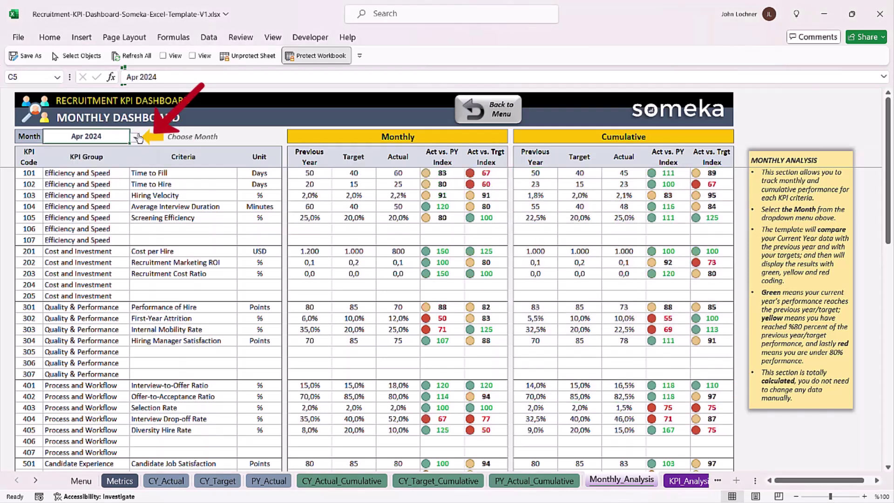
pyautogui.click(135, 137)
pyautogui.click(111, 169)
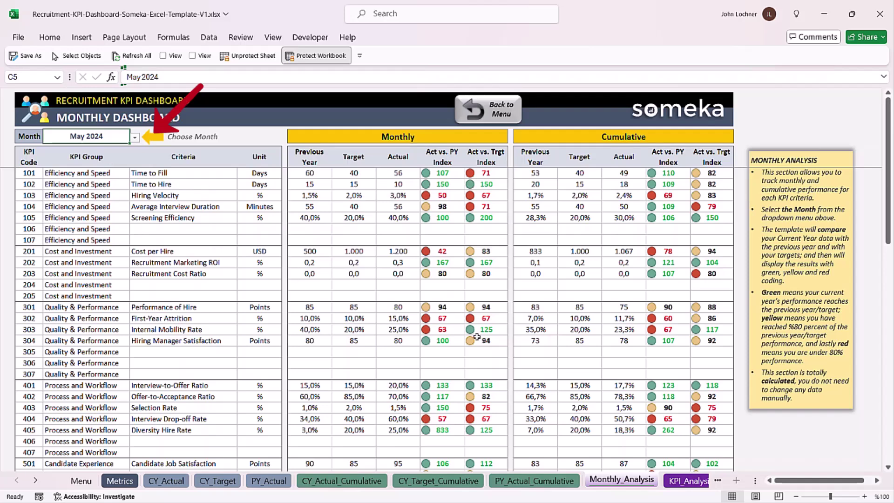
# In Trends & Charts, analyse KPI 203 Recruitment Cost Ratio, then KPI 104 Average Interview Duration.
pyautogui.click(491, 122)
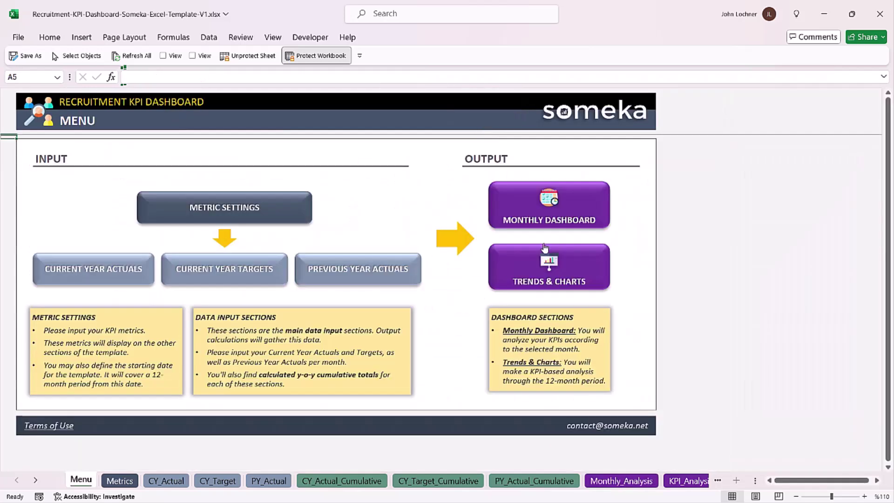
pyautogui.click(569, 265)
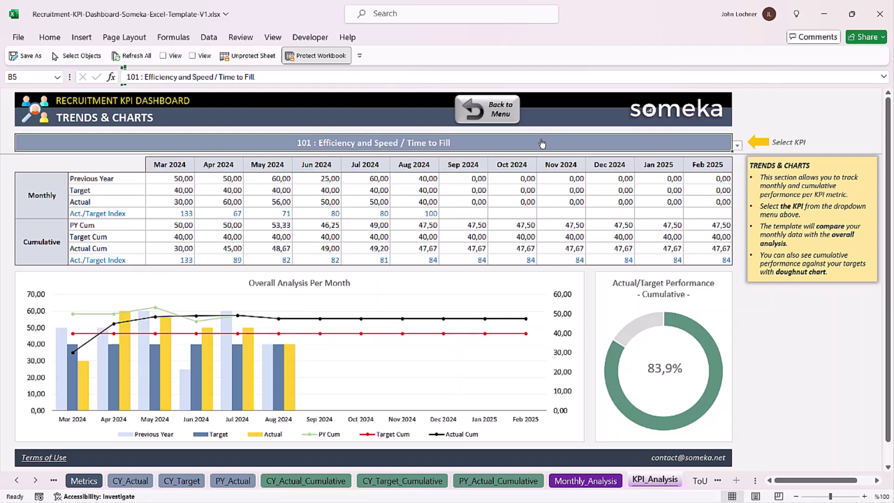
pyautogui.click(737, 145)
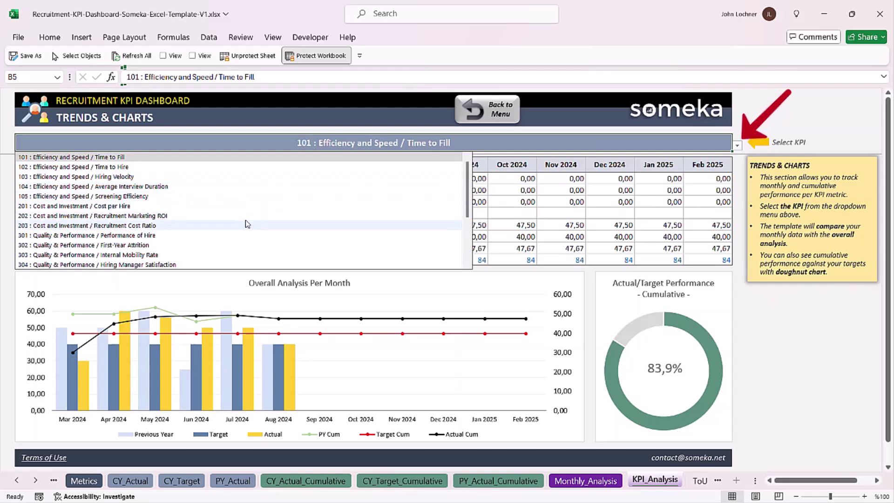
pyautogui.click(256, 225)
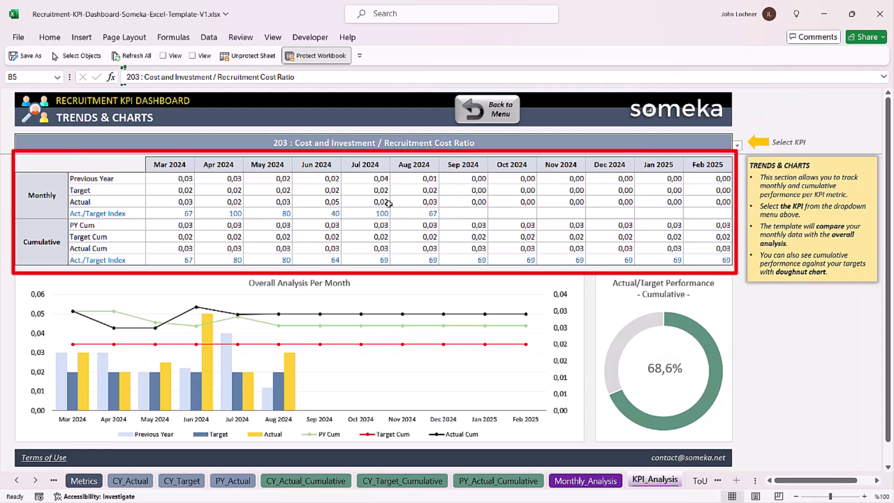
pyautogui.hotkey('alt', 'Down')
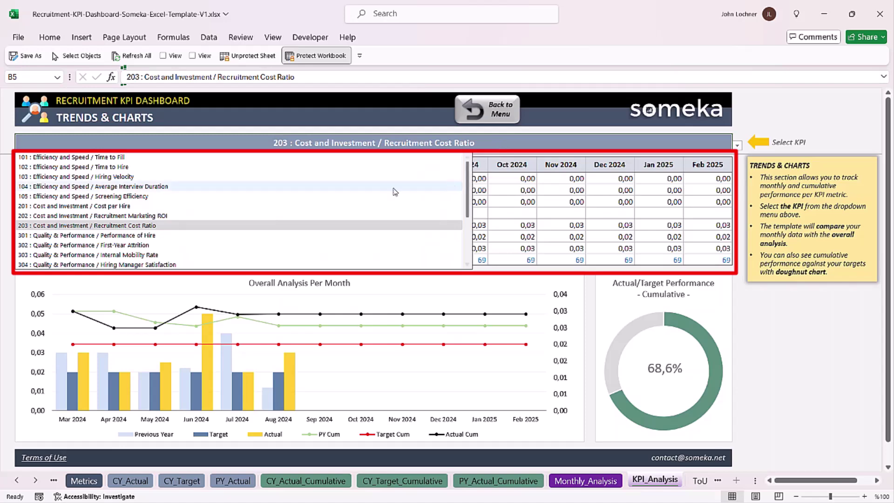
pyautogui.click(338, 187)
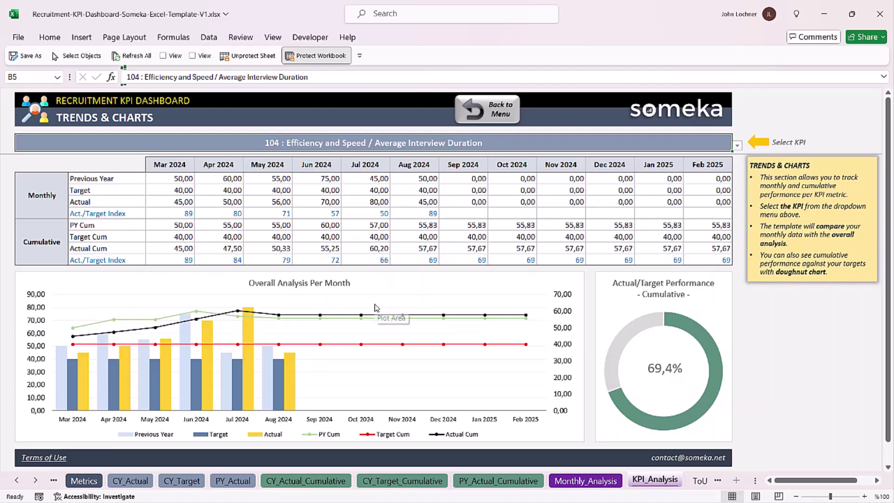
pyautogui.click(470, 109)
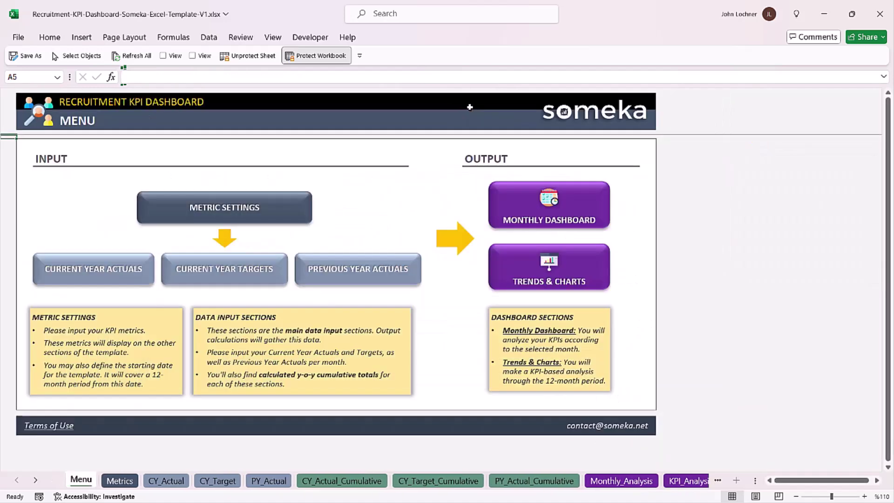